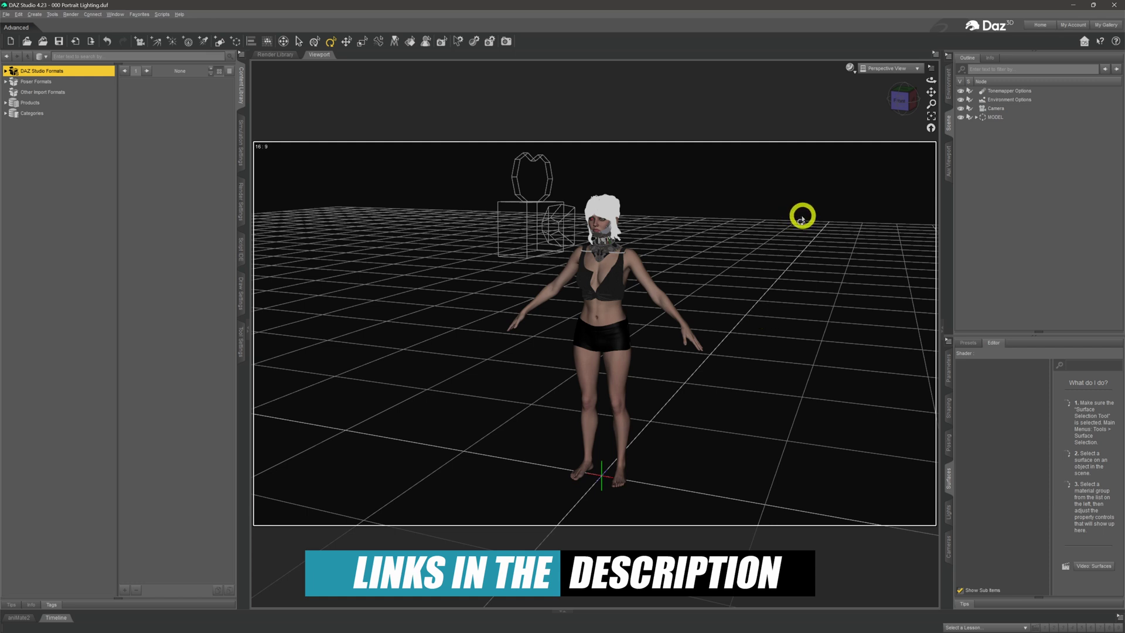
Switch the viewport to the scene Camera for the head-and-shoulders portrait close-up
click(878, 69)
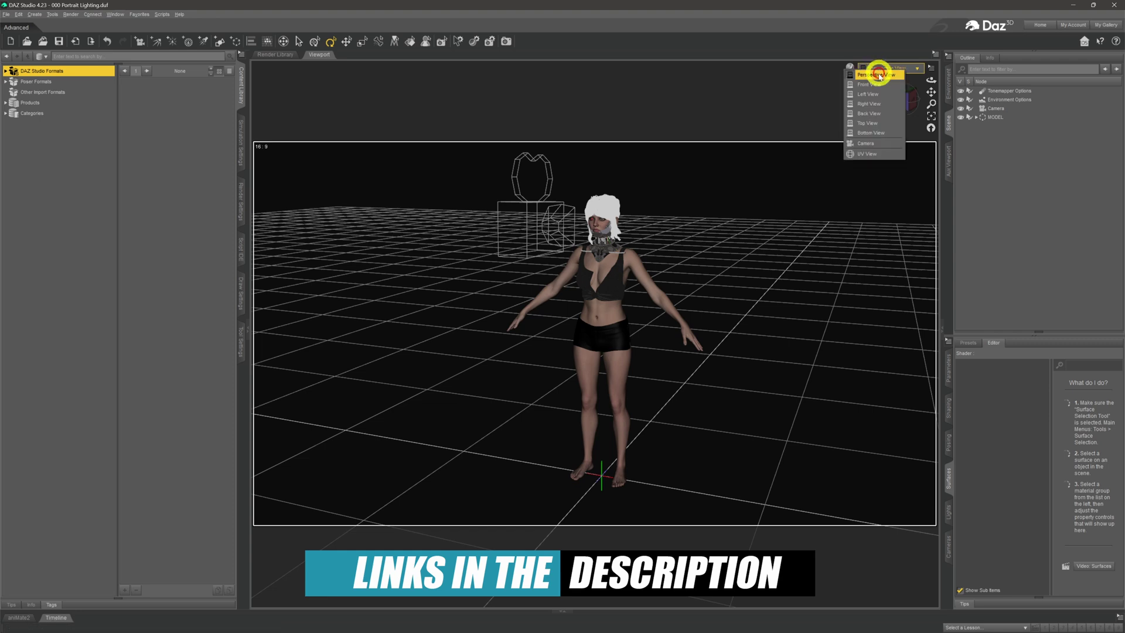
click(873, 144)
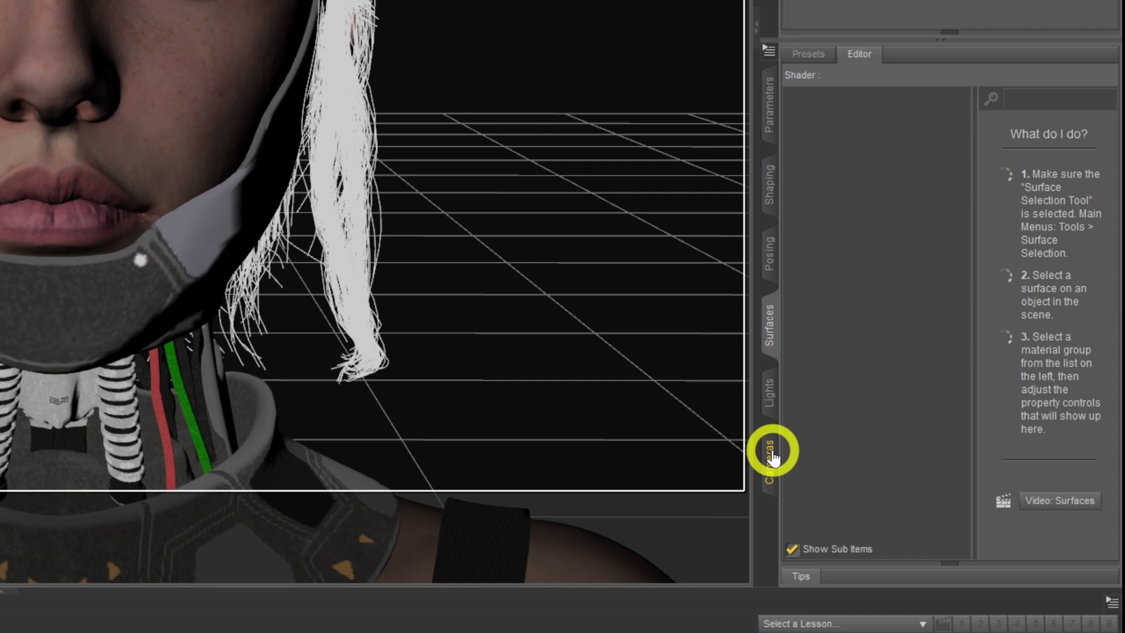
Show the camera's properties and try a wider 65 mm focal length
click(774, 452)
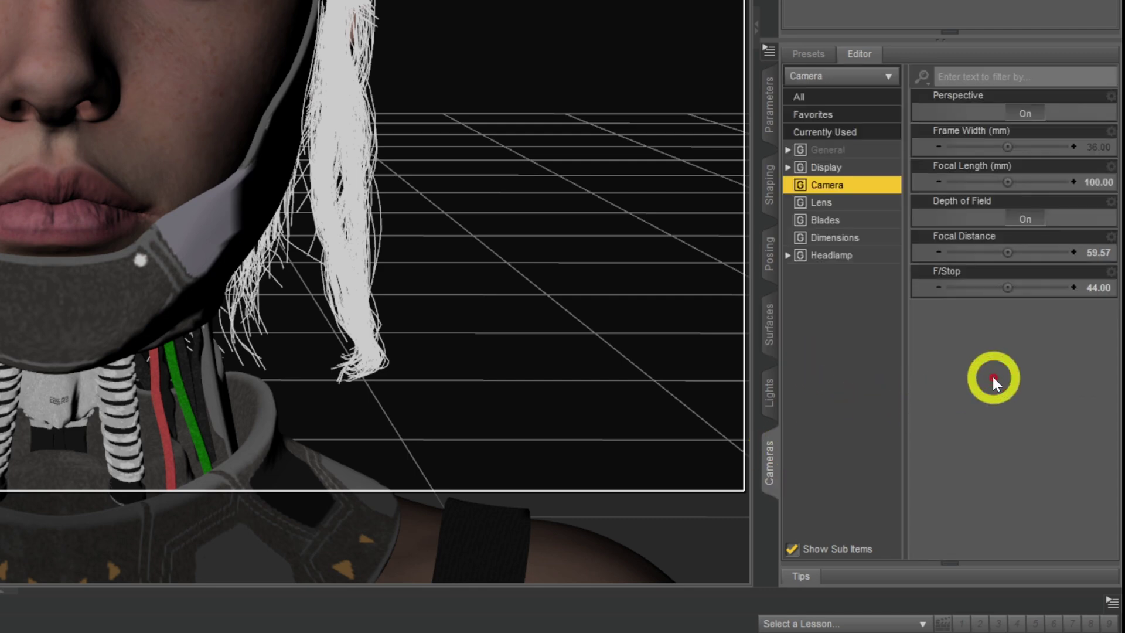
click(1037, 270)
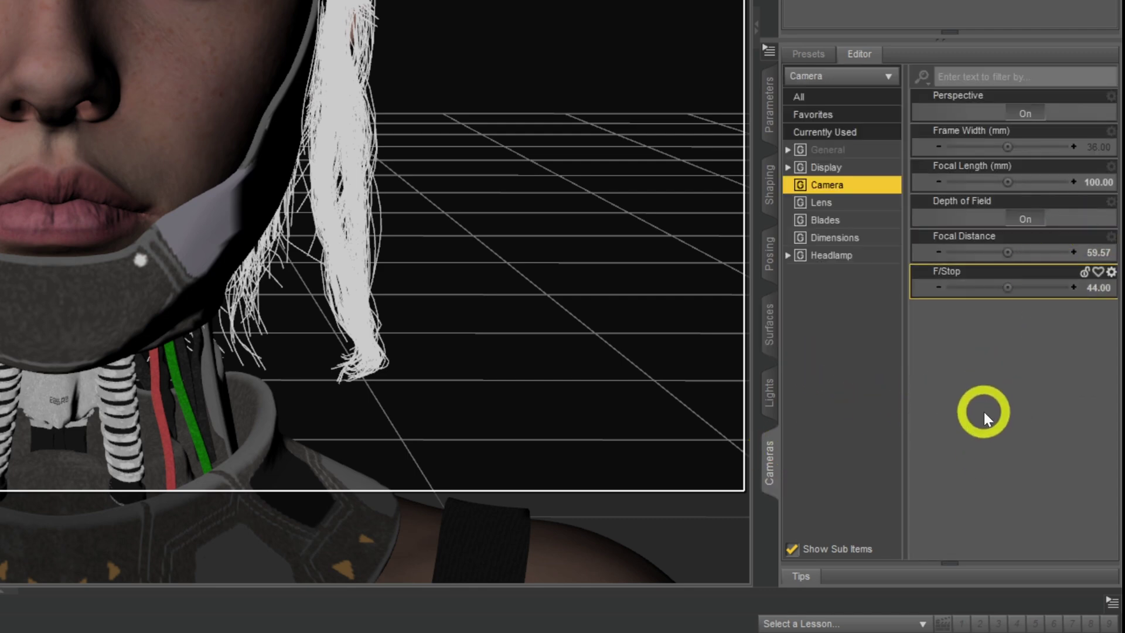
click(1084, 208)
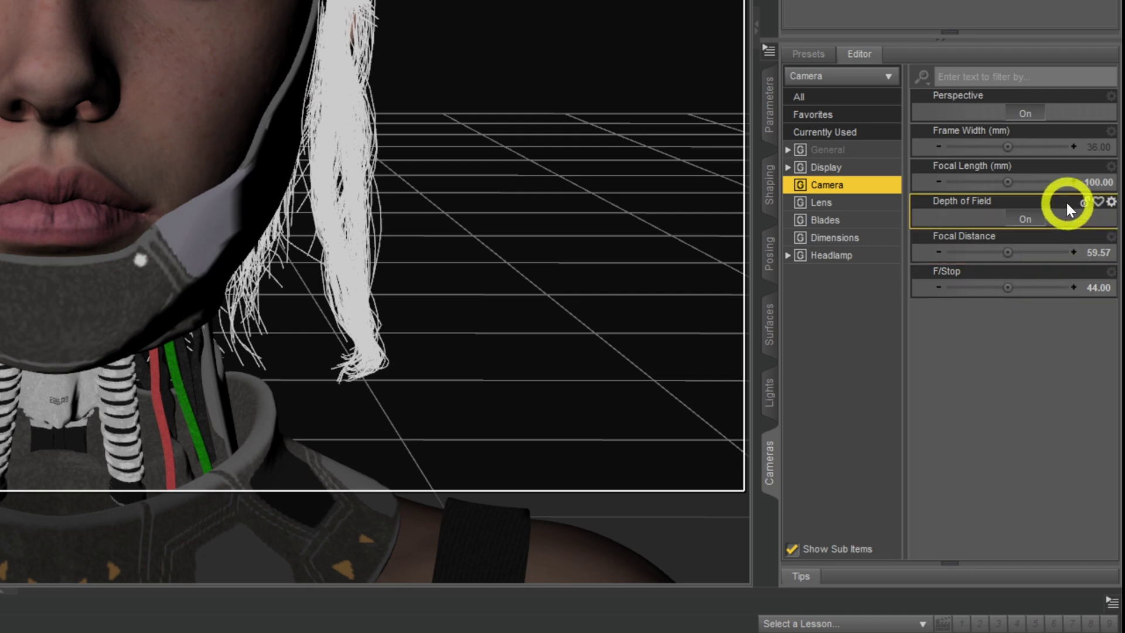
click(974, 116)
click(1097, 201)
click(1097, 191)
click(1096, 184)
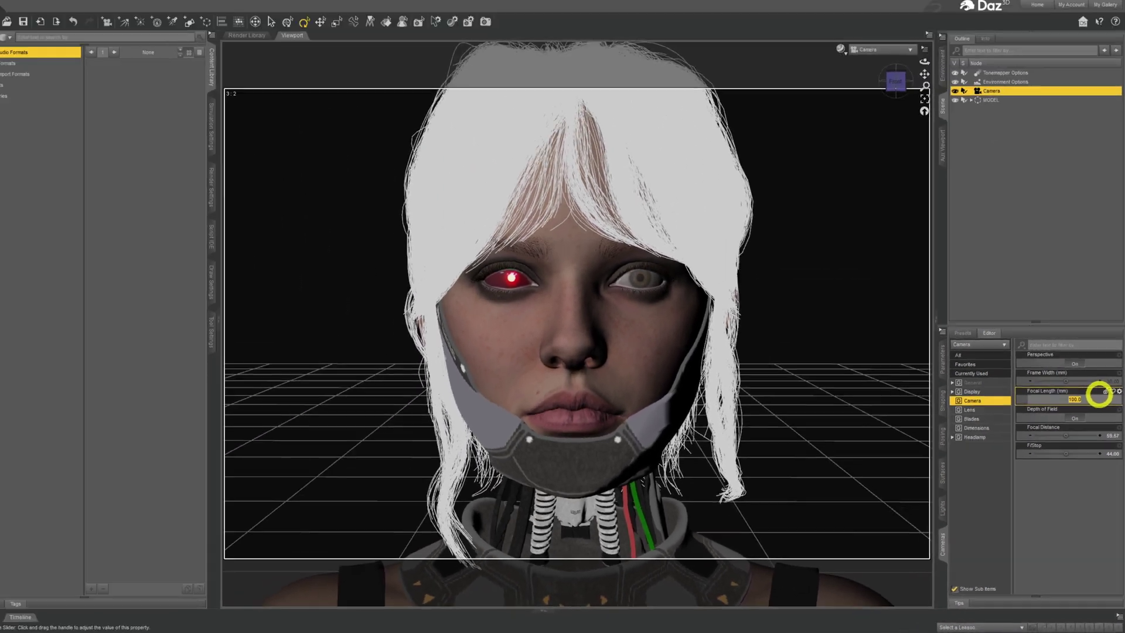
text(65)
key(Return)
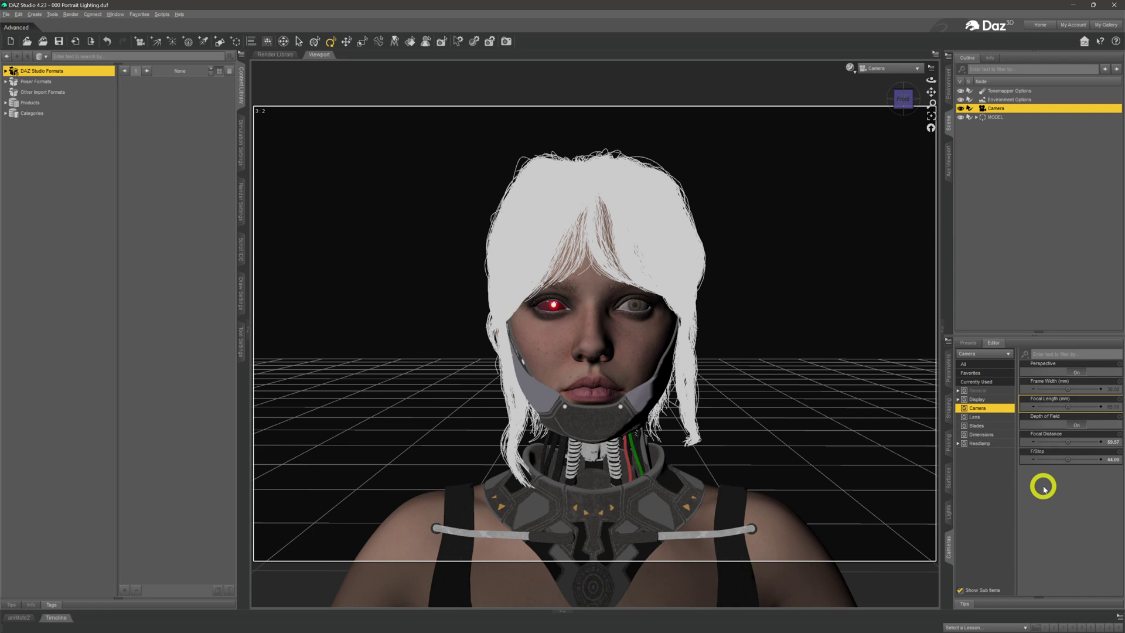
Set the focal length back to 100 mm and return the viewport to Perspective View
click(1107, 406)
text(1)
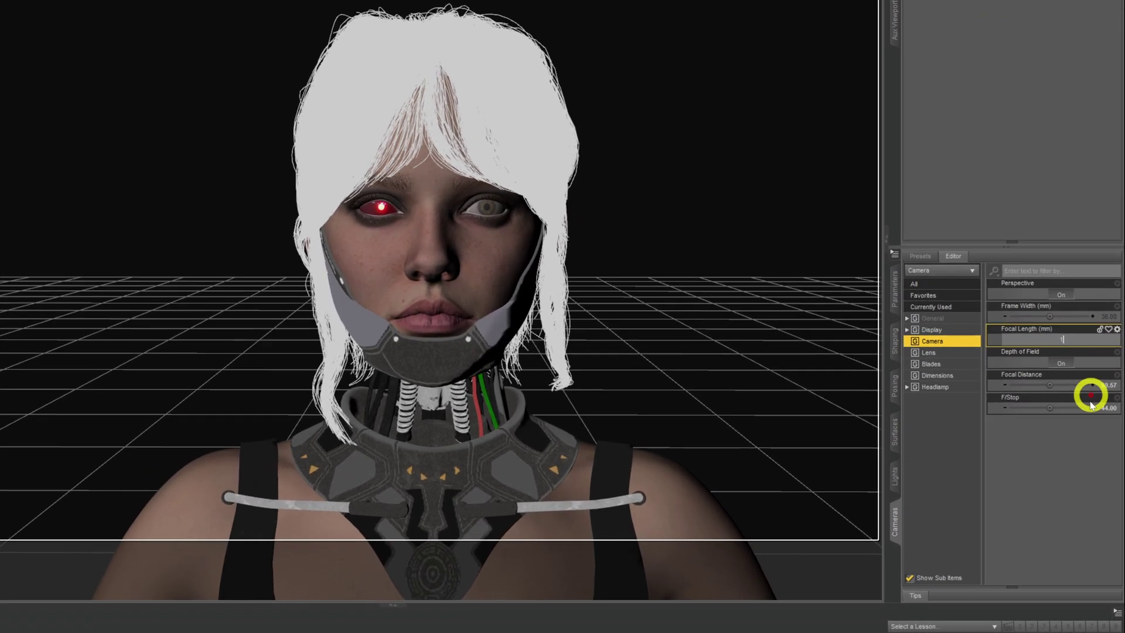
text(00)
key(Return)
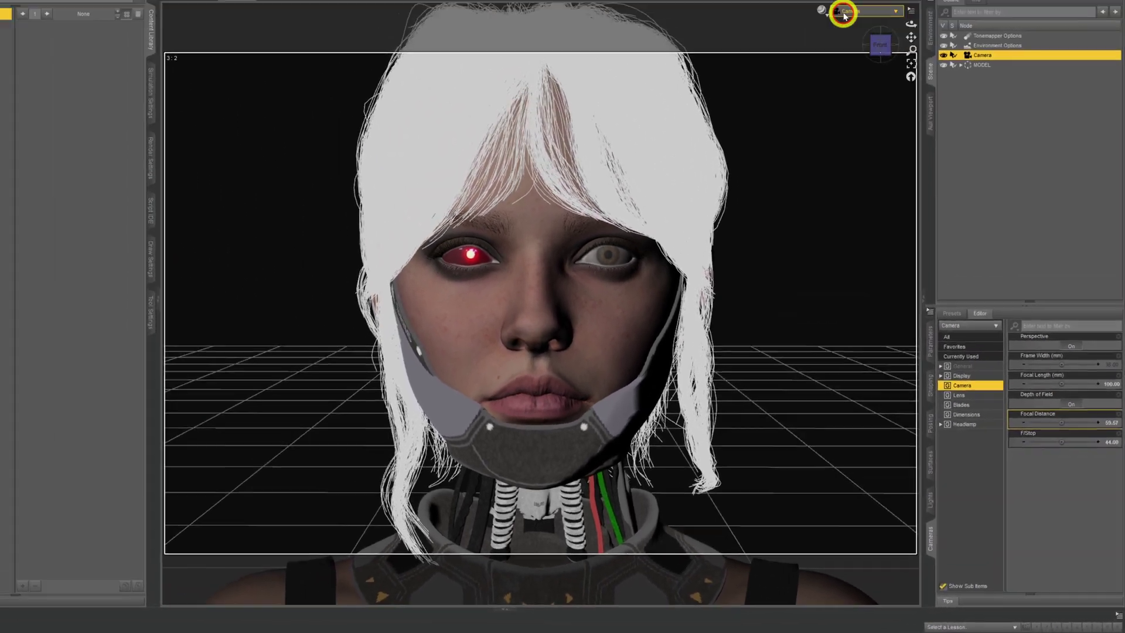
click(910, 73)
drag(931, 80, 555, 238)
scroll(728, 221, up, 10)
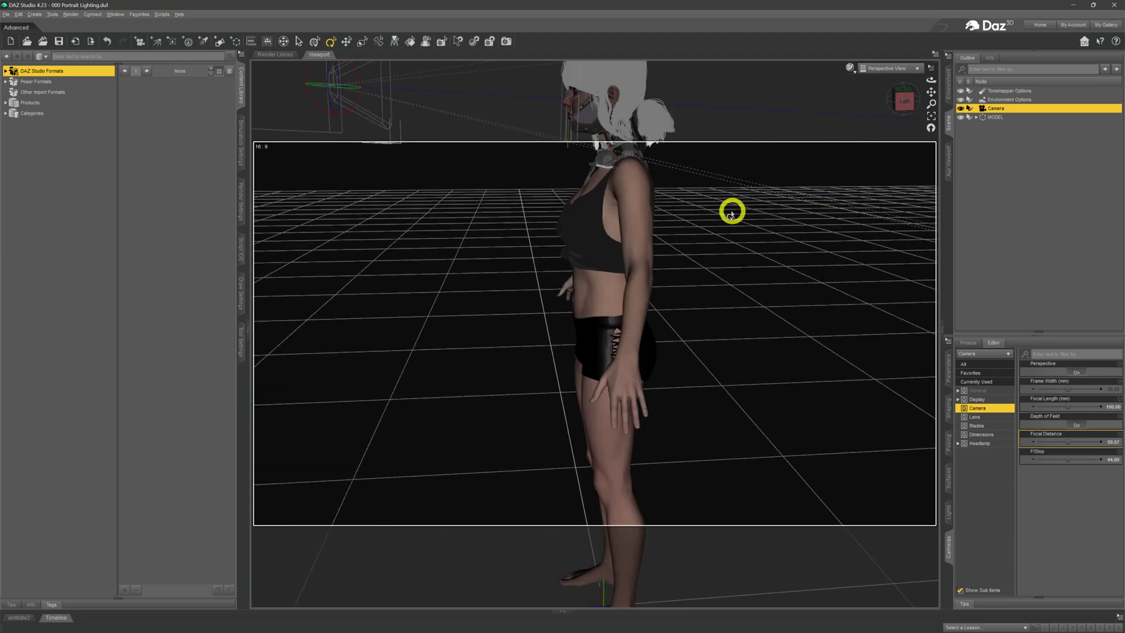
drag(929, 91, 838, 115)
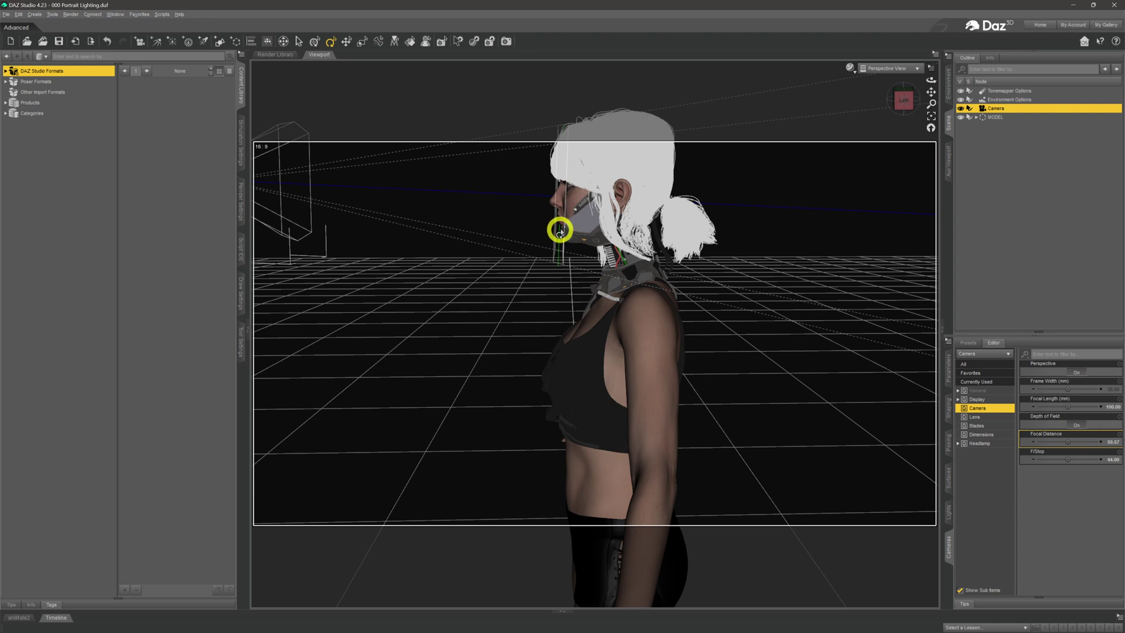
click(885, 71)
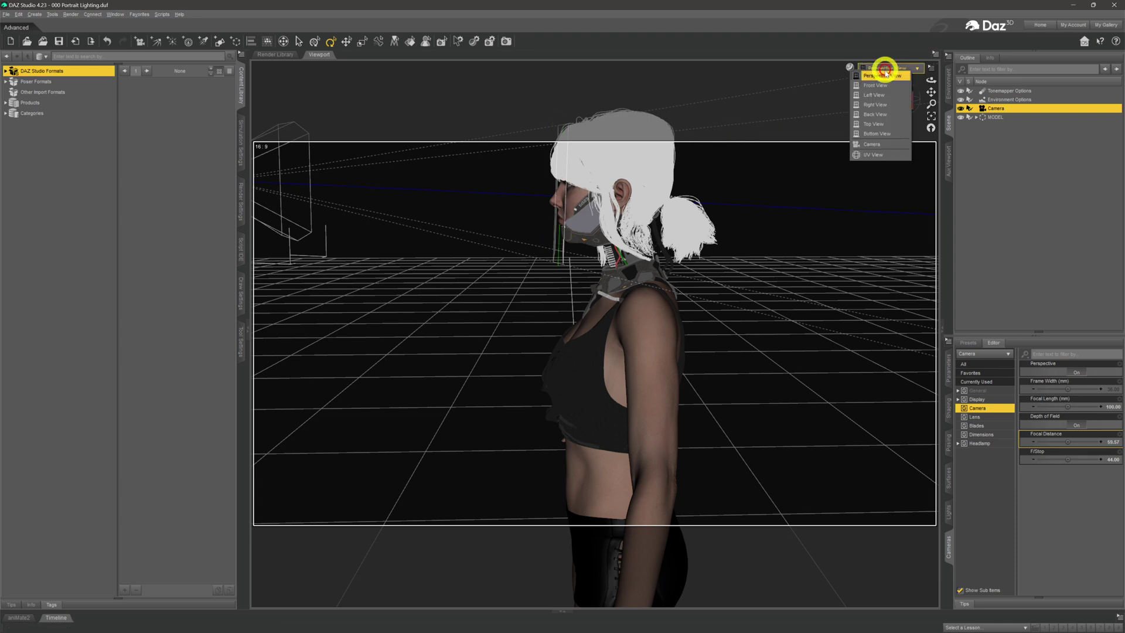
click(887, 146)
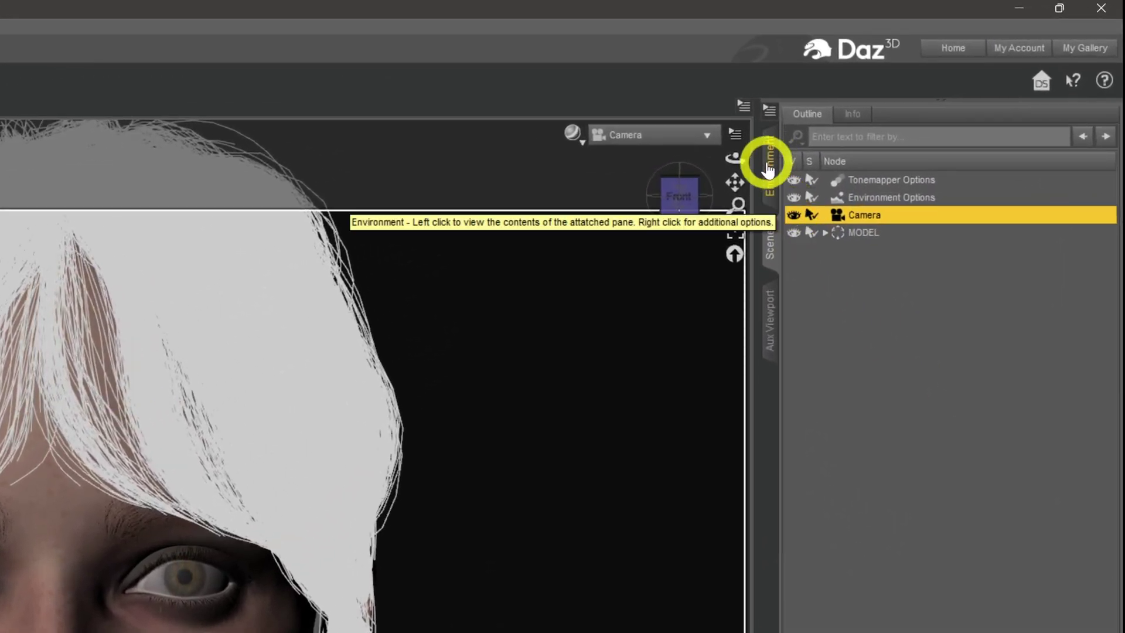
click(767, 170)
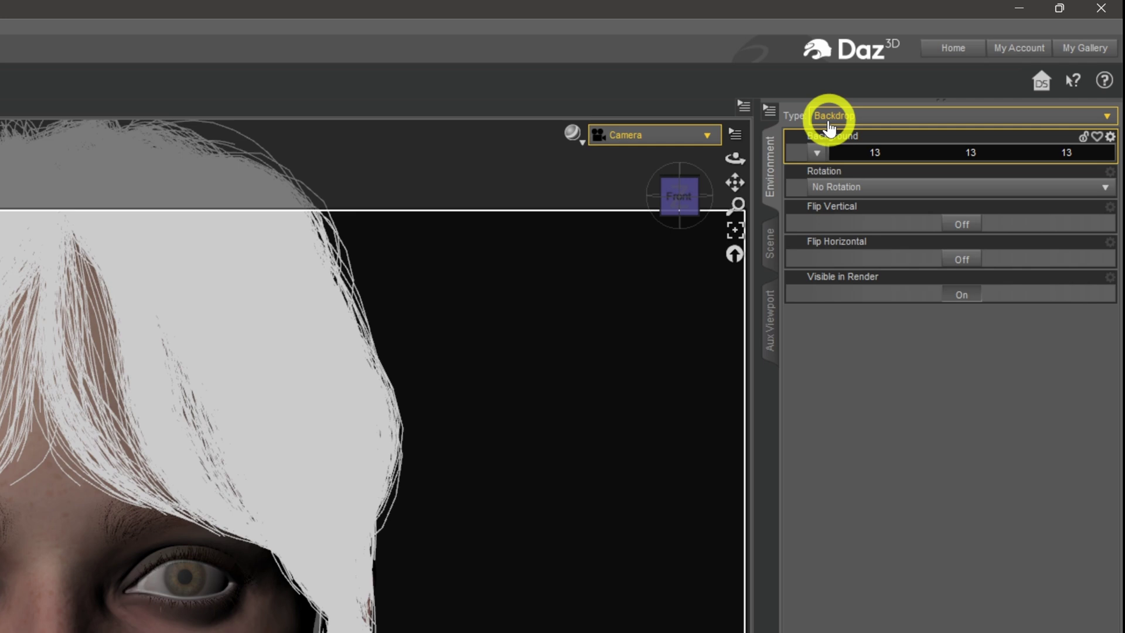
Set the environment Type to Backdrop, keeping the near-black 13, 13, 13 background colour
click(857, 117)
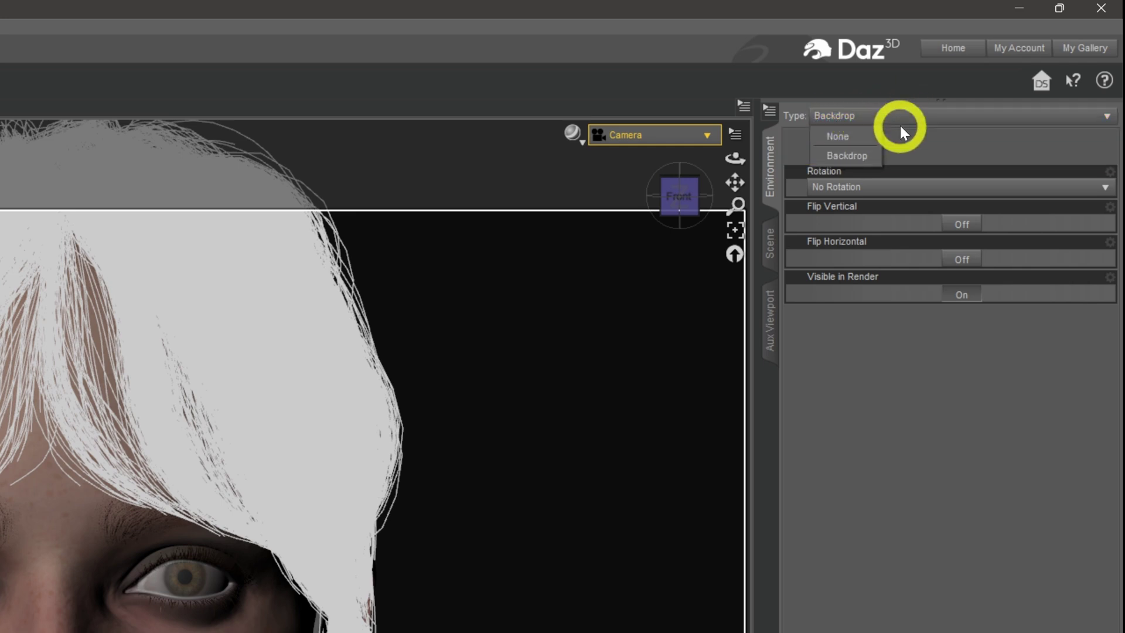
click(867, 154)
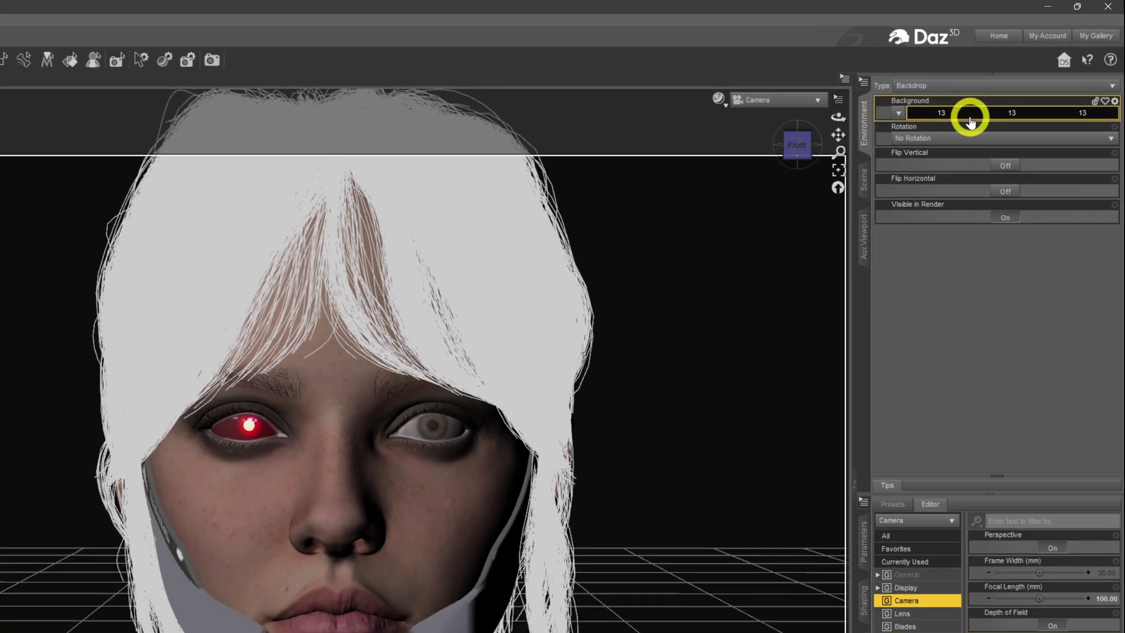
click(969, 120)
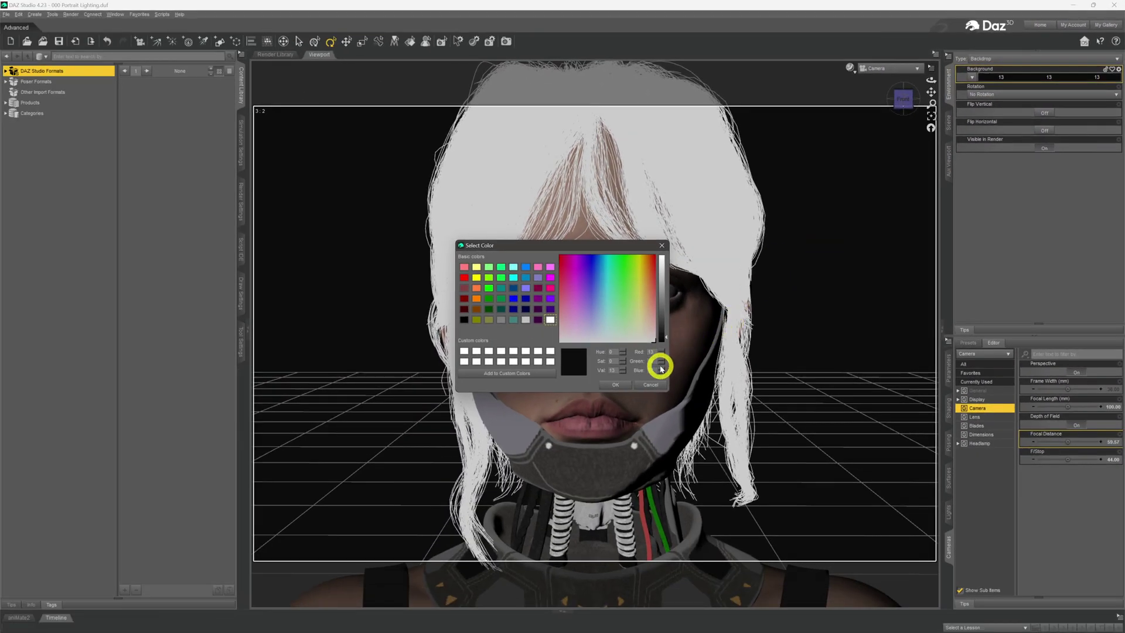
click(648, 385)
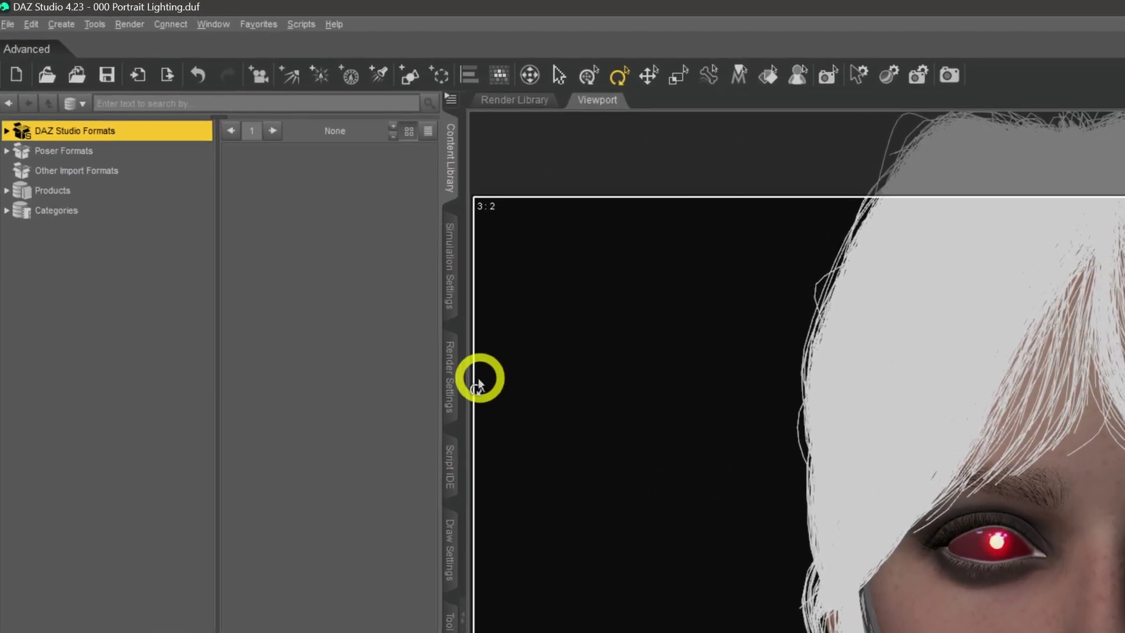
Show the Render Settings and switch the viewport draw style to NVIDIA Iray
click(387, 303)
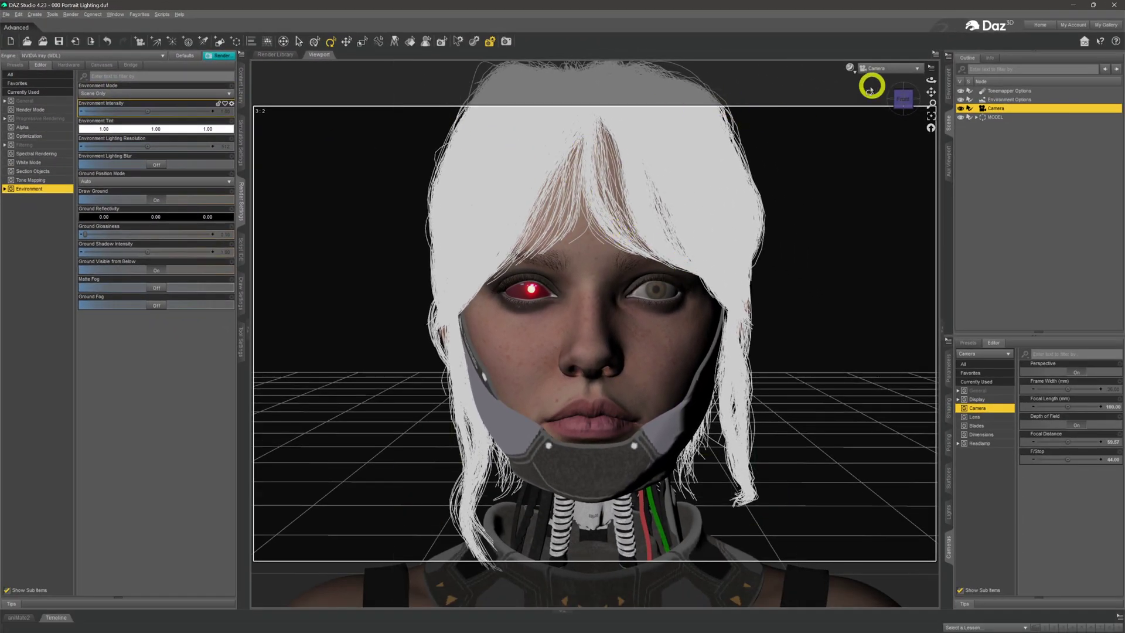
click(850, 68)
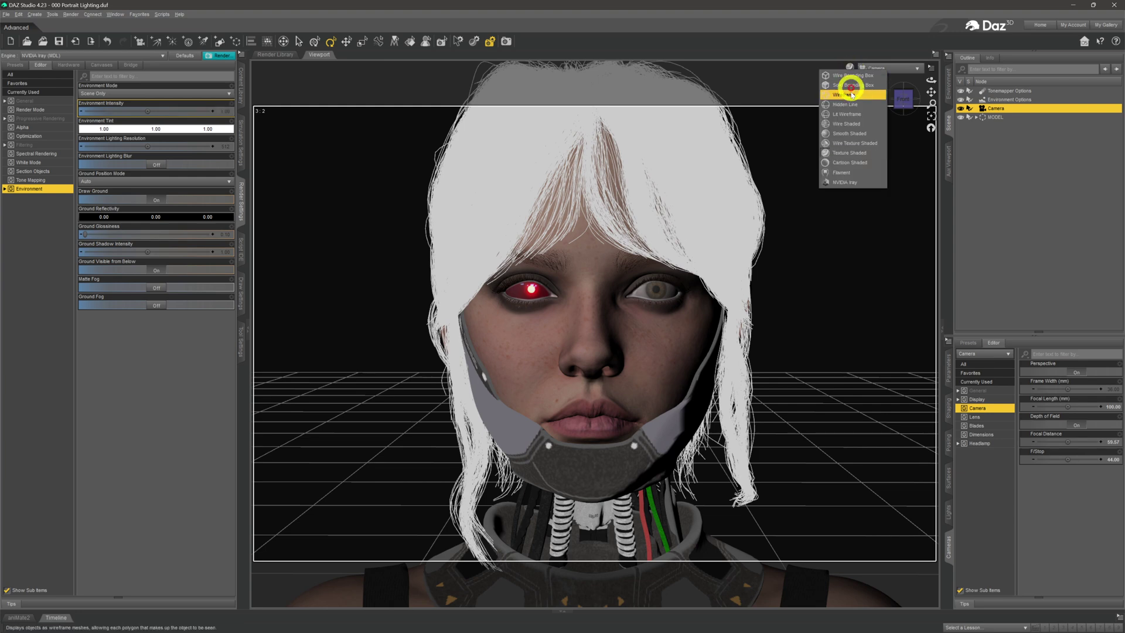
click(839, 183)
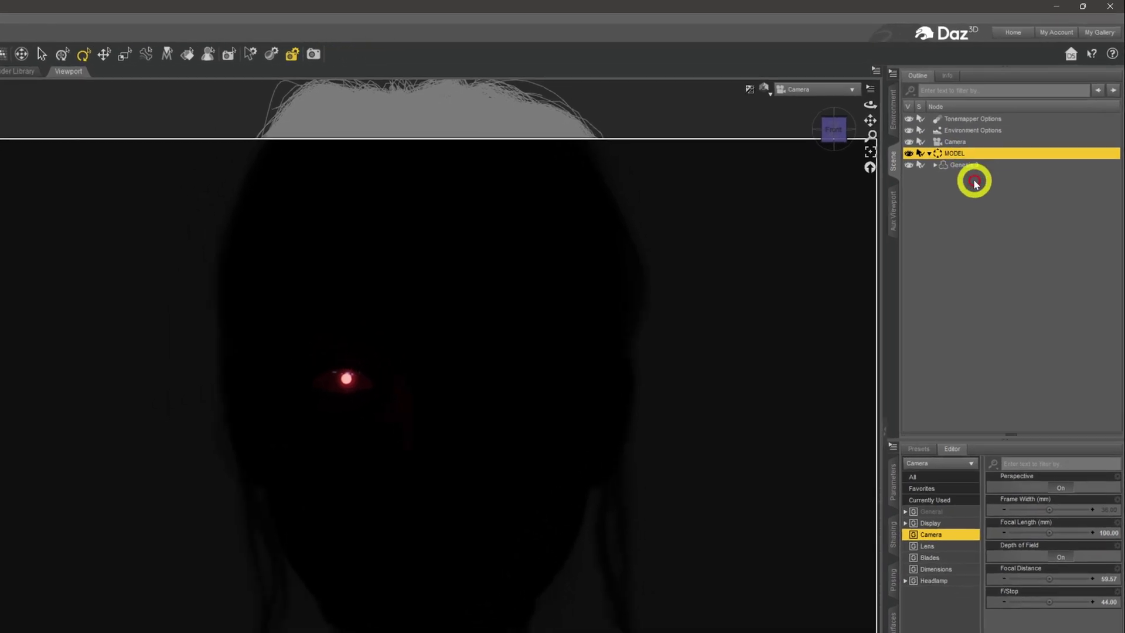
On the Genesis 9 figure's Eye Right surface, confirm an emission luminance of 10000
click(975, 132)
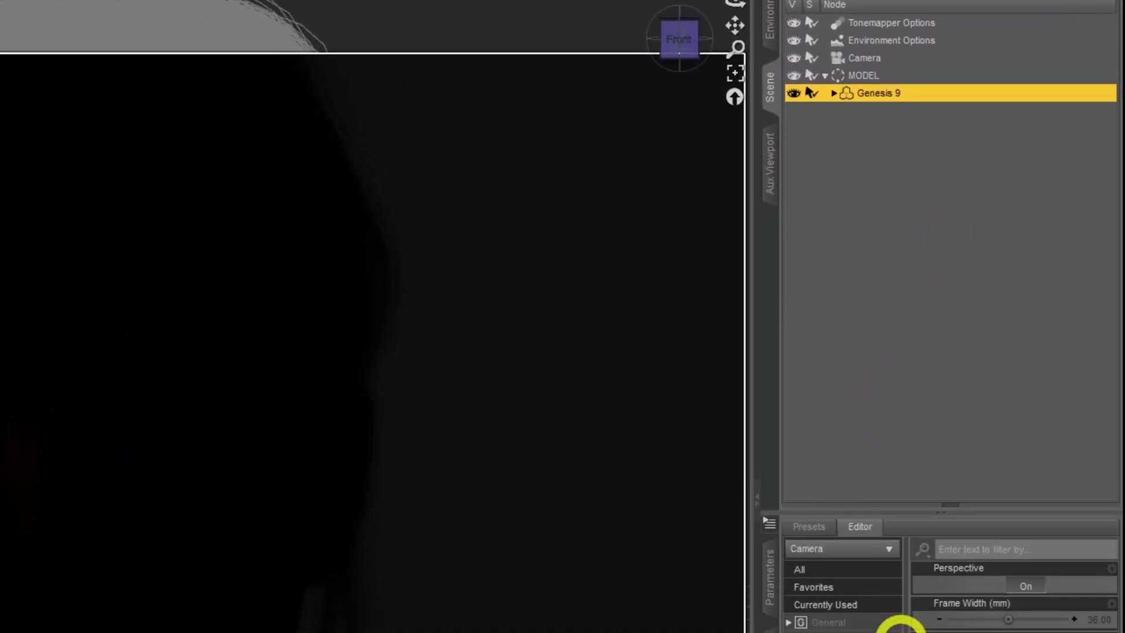
click(766, 451)
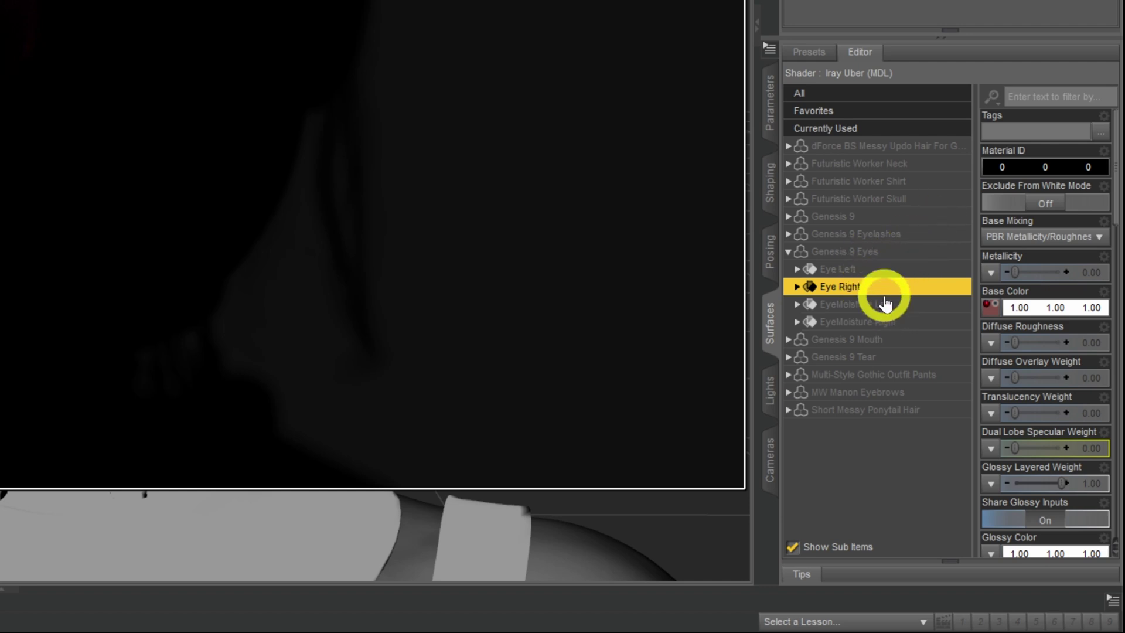
mouse_move(989, 313)
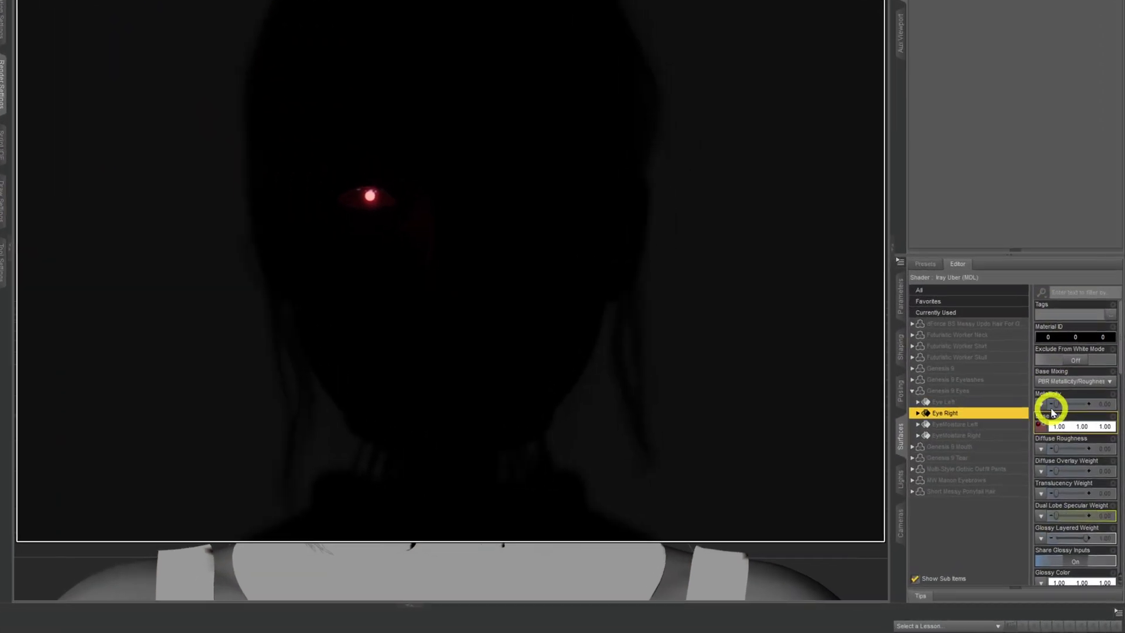
mouse_move(1059, 469)
scroll(1072, 345, down, 5)
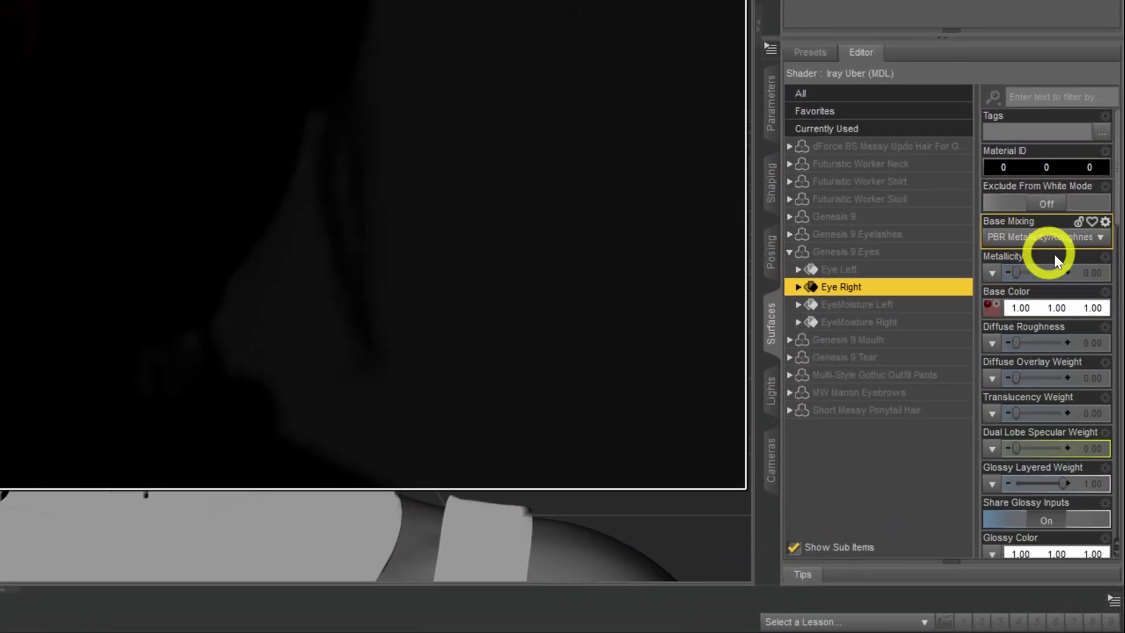
scroll(1056, 255, down, 10)
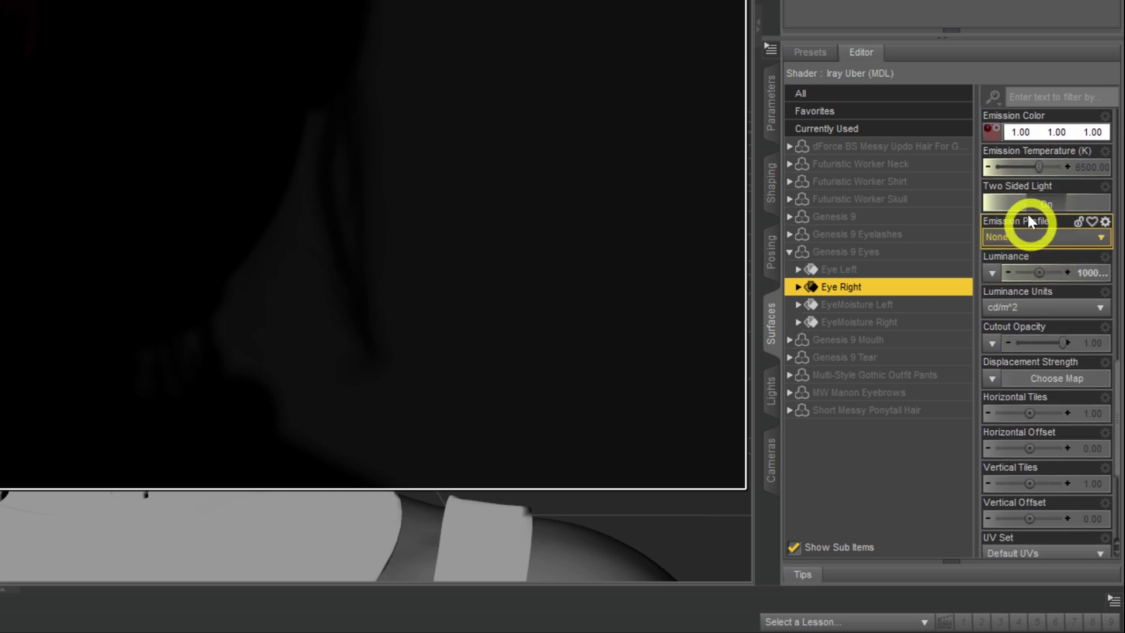
mouse_move(990, 135)
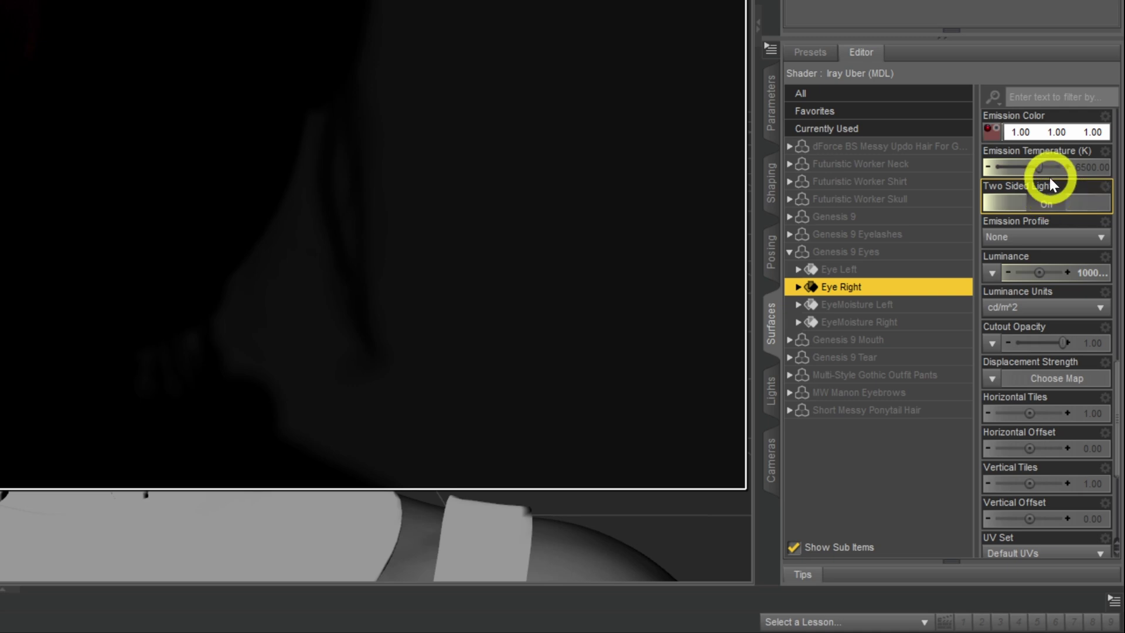
click(1087, 275)
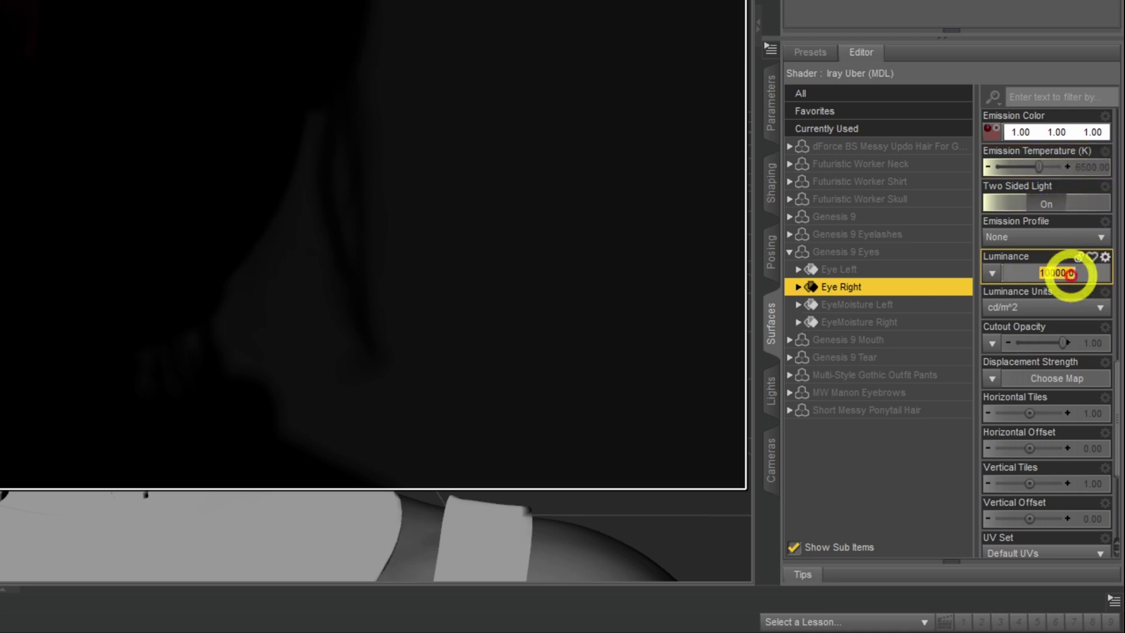
key(Return)
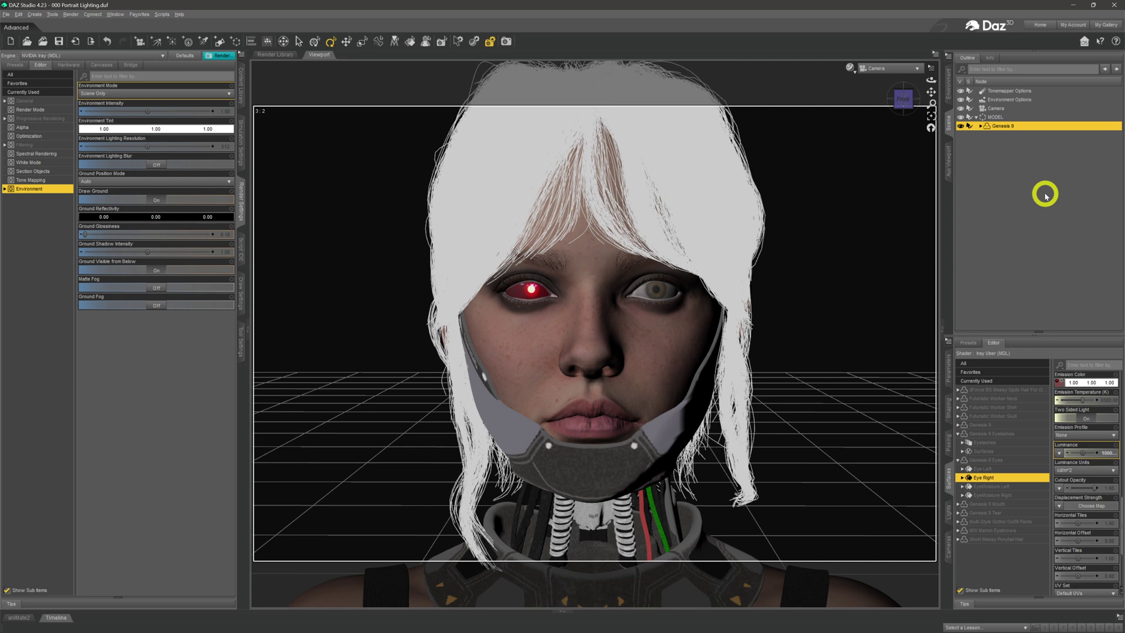
Switch the viewport to Perspective View to see the whole figure and scene
click(905, 69)
click(903, 78)
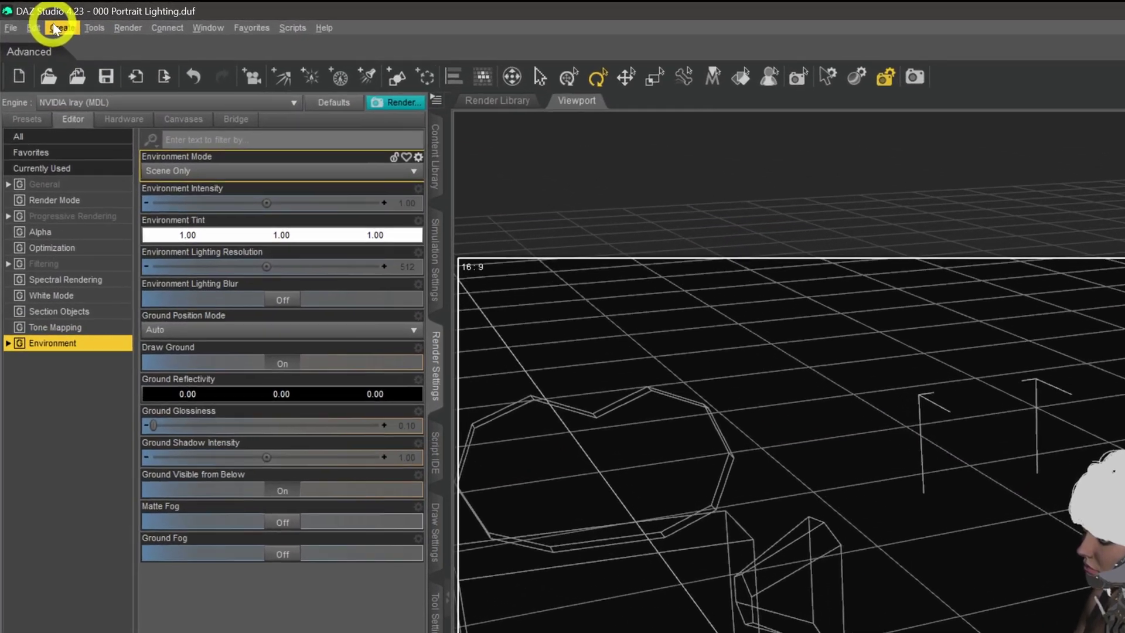
click(52, 23)
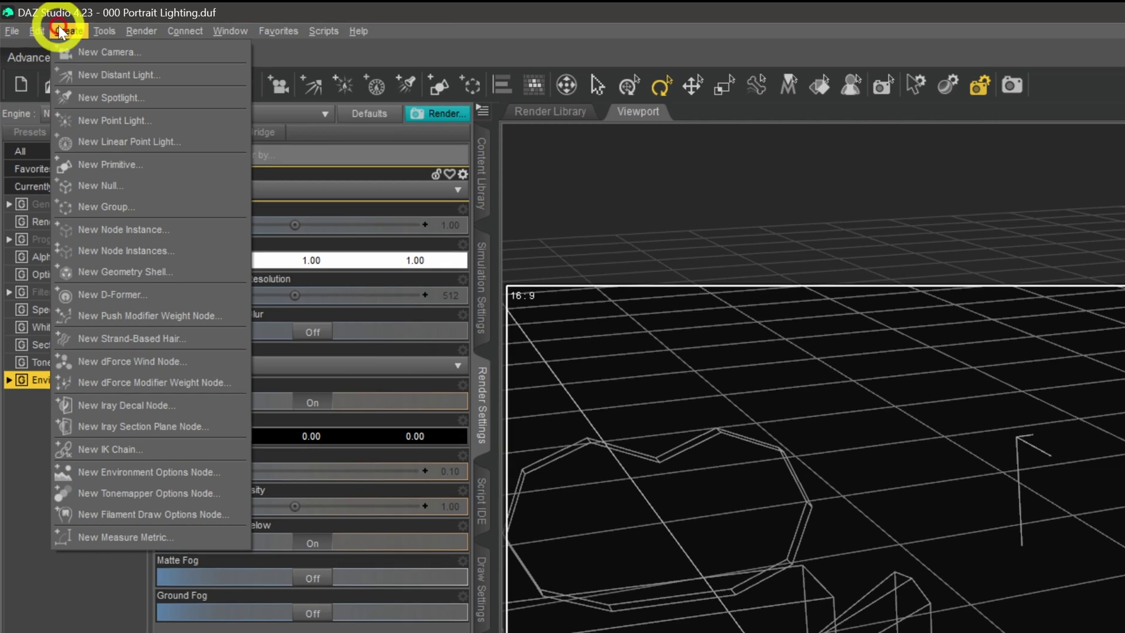
Create a new spotlight with Apply Active Viewport Transforms
click(176, 97)
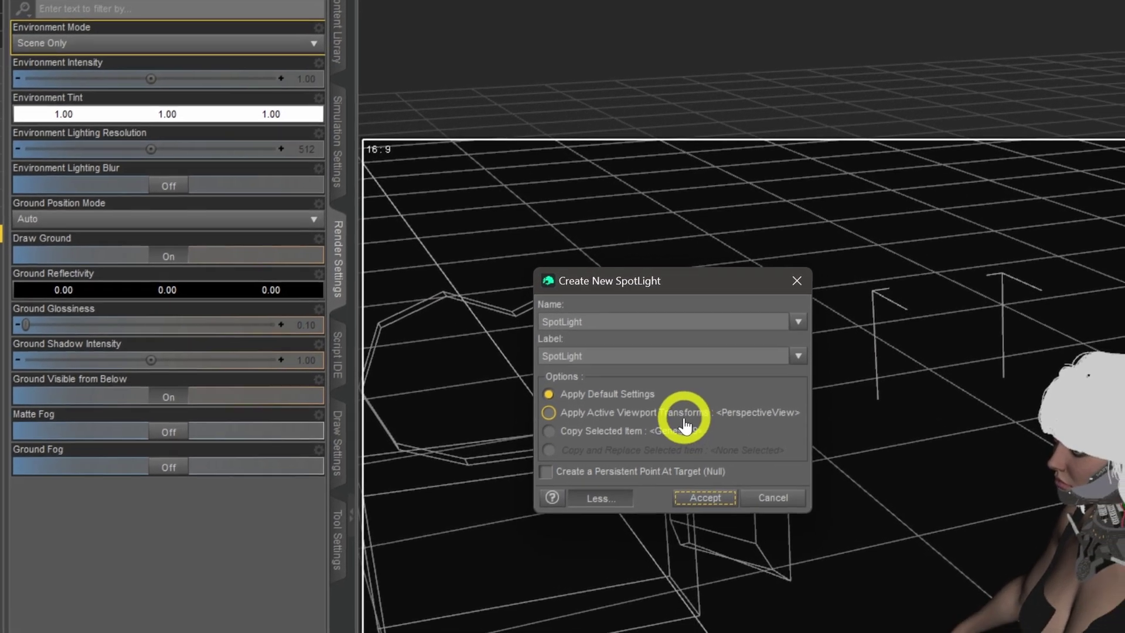
click(683, 416)
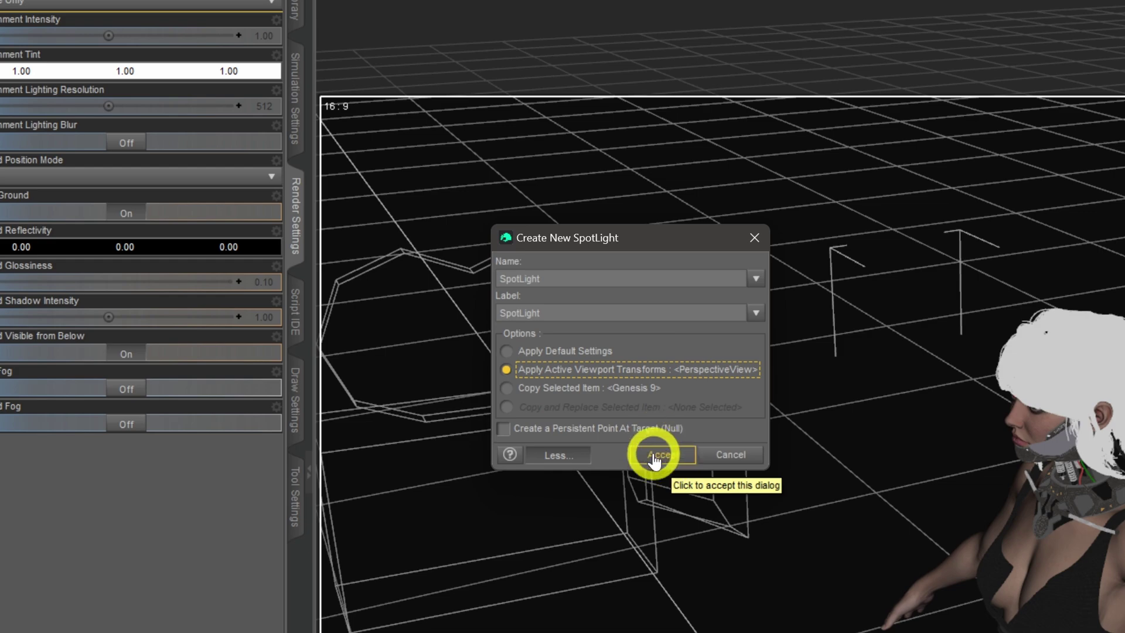
click(655, 459)
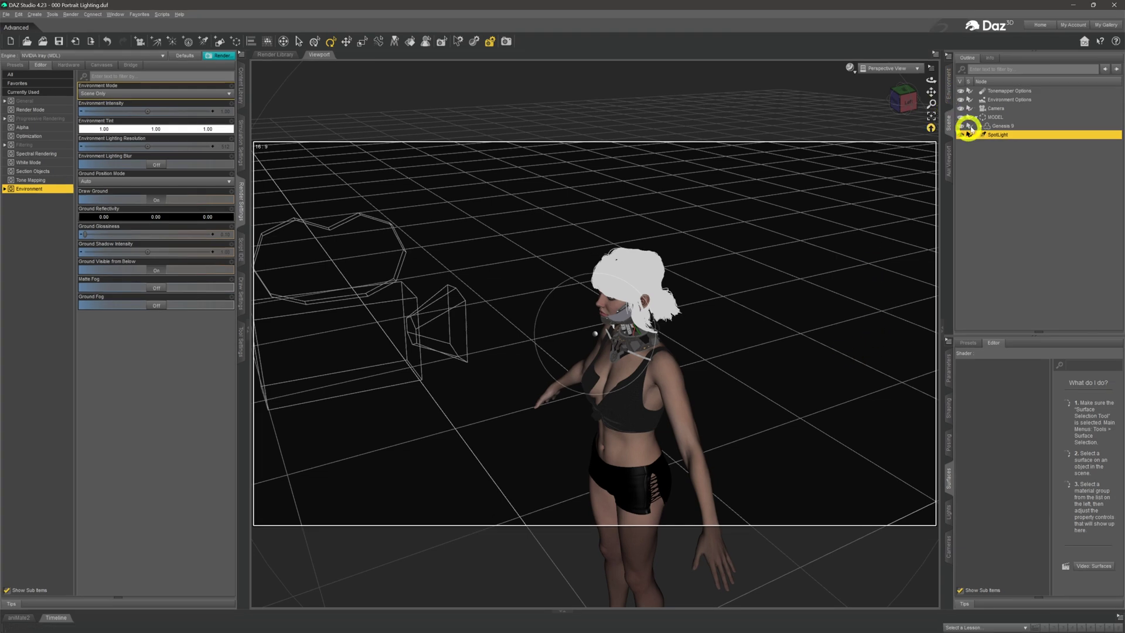
Look through the SpotLight and nudge its aim onto the figure
click(890, 68)
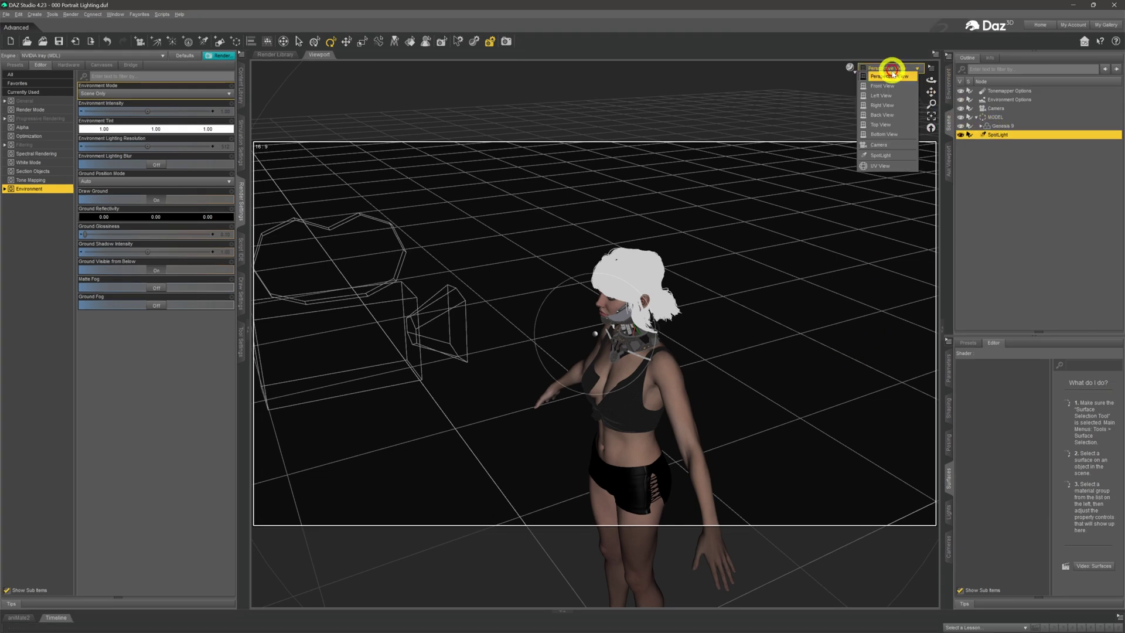
click(877, 156)
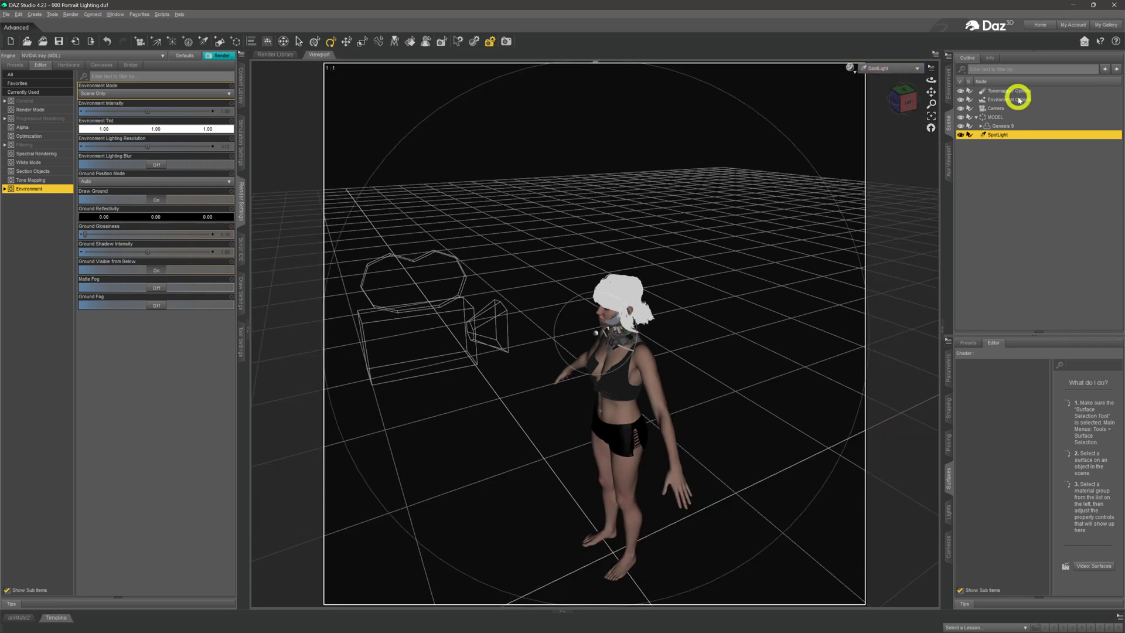
drag(930, 93, 933, 90)
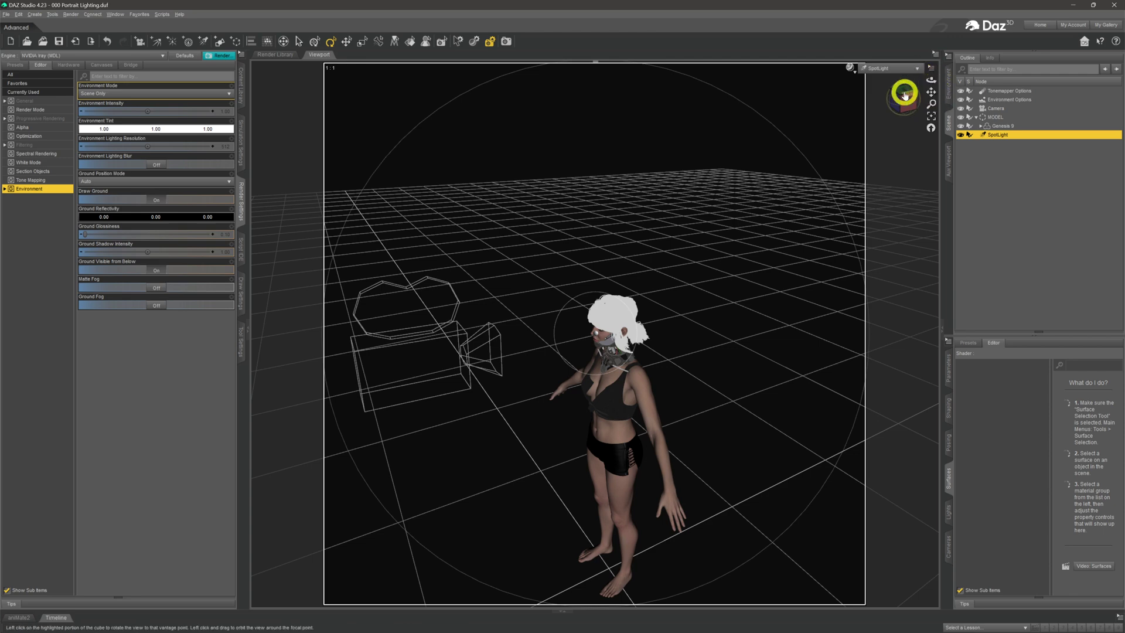
click(880, 67)
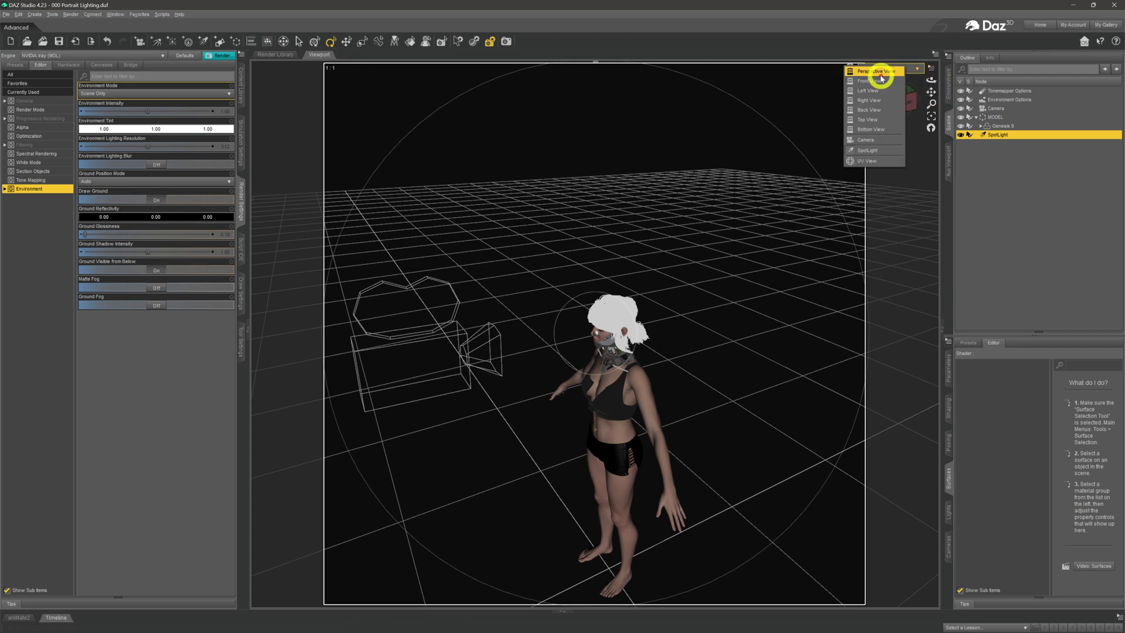
Return to the Camera view with an NVIDIA Iray preview and reselect the spotlight
click(881, 140)
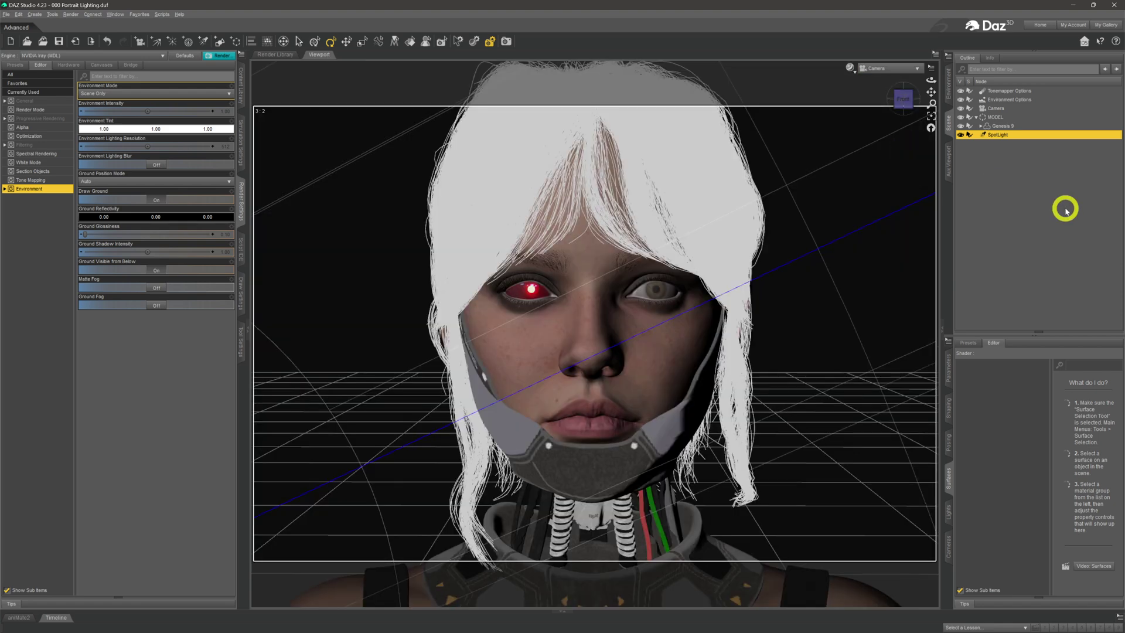
click(854, 69)
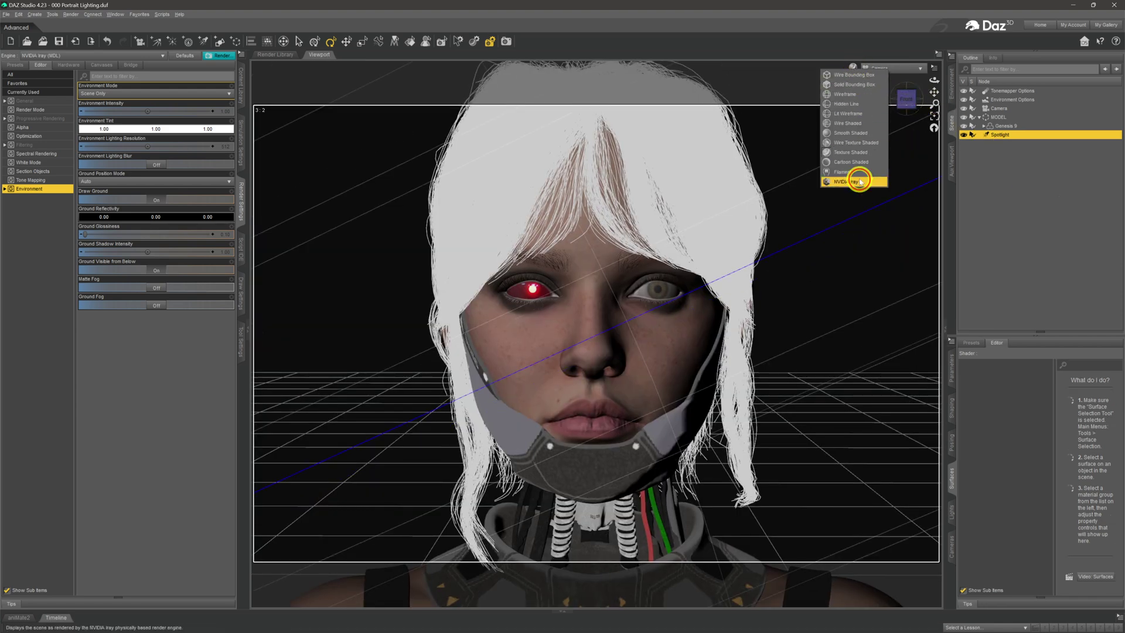
click(858, 181)
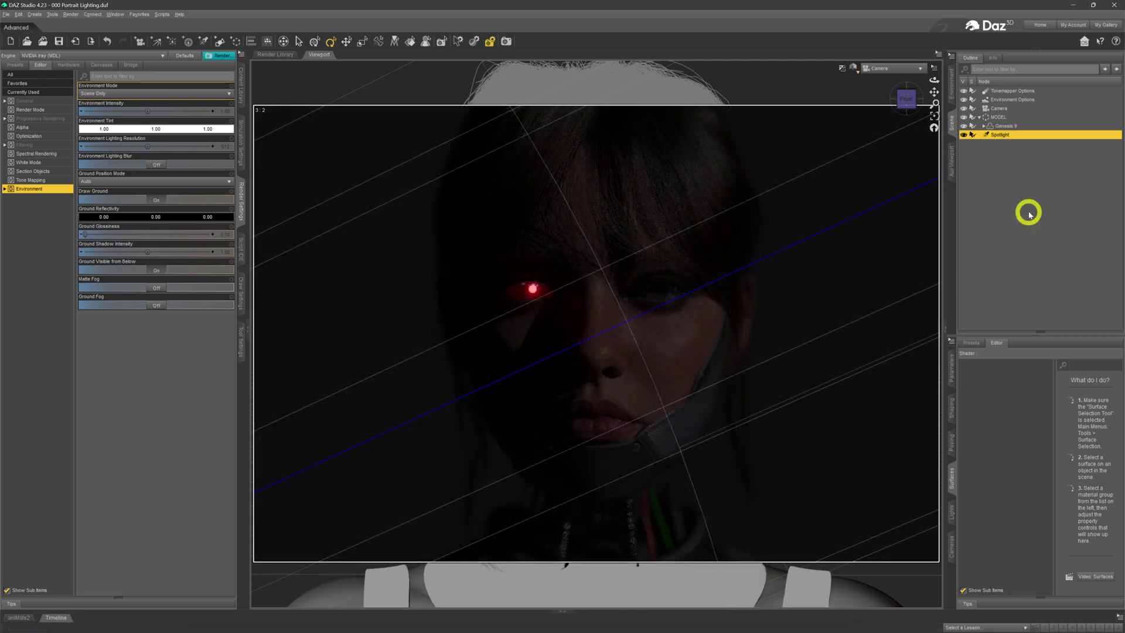
click(1029, 215)
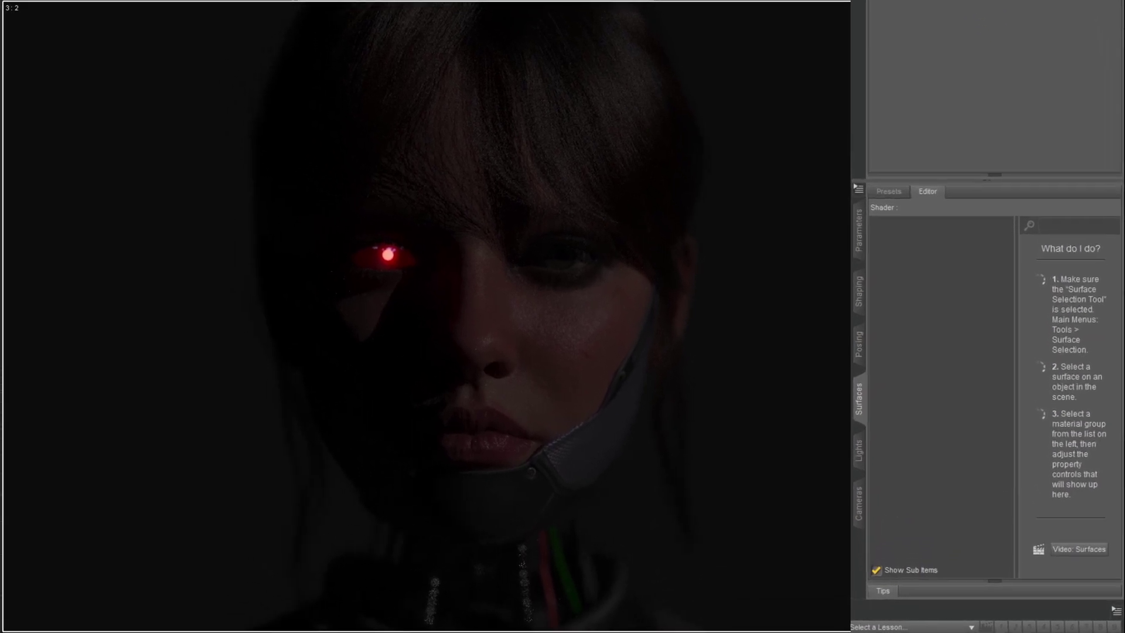
click(1104, 2)
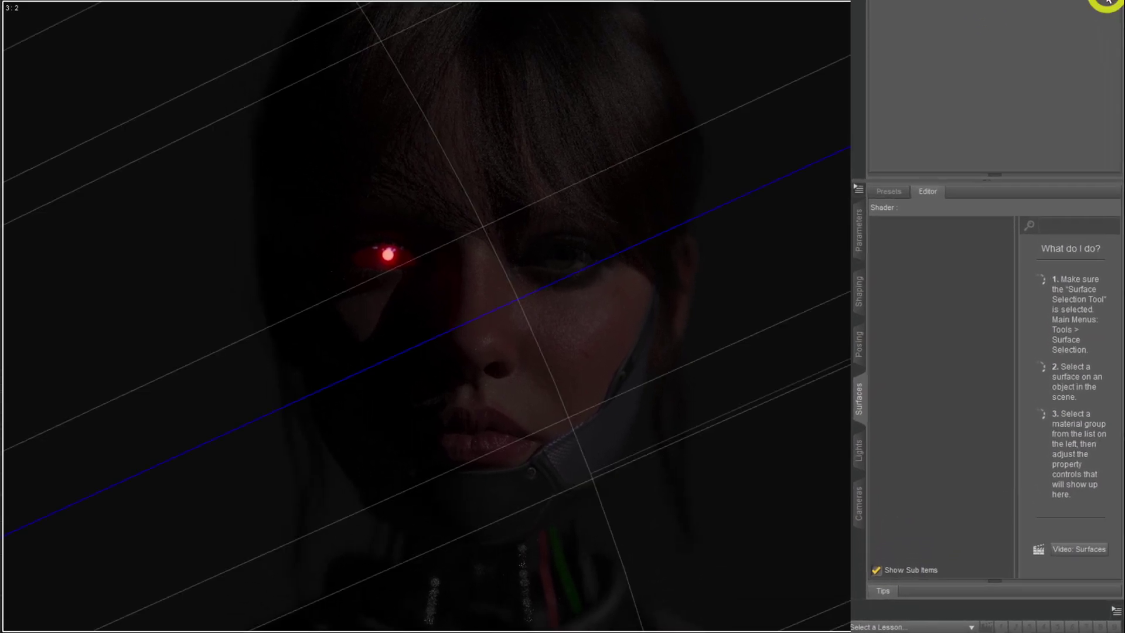
Give the spotlight Rectangle light geometry with height and width of 200
click(866, 460)
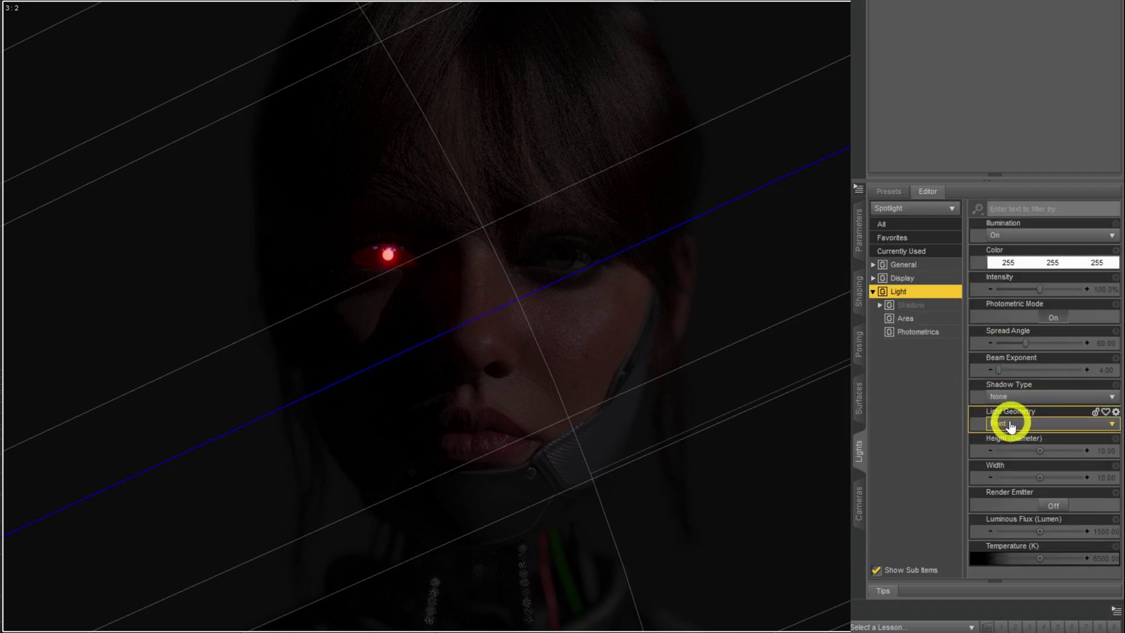
click(1010, 426)
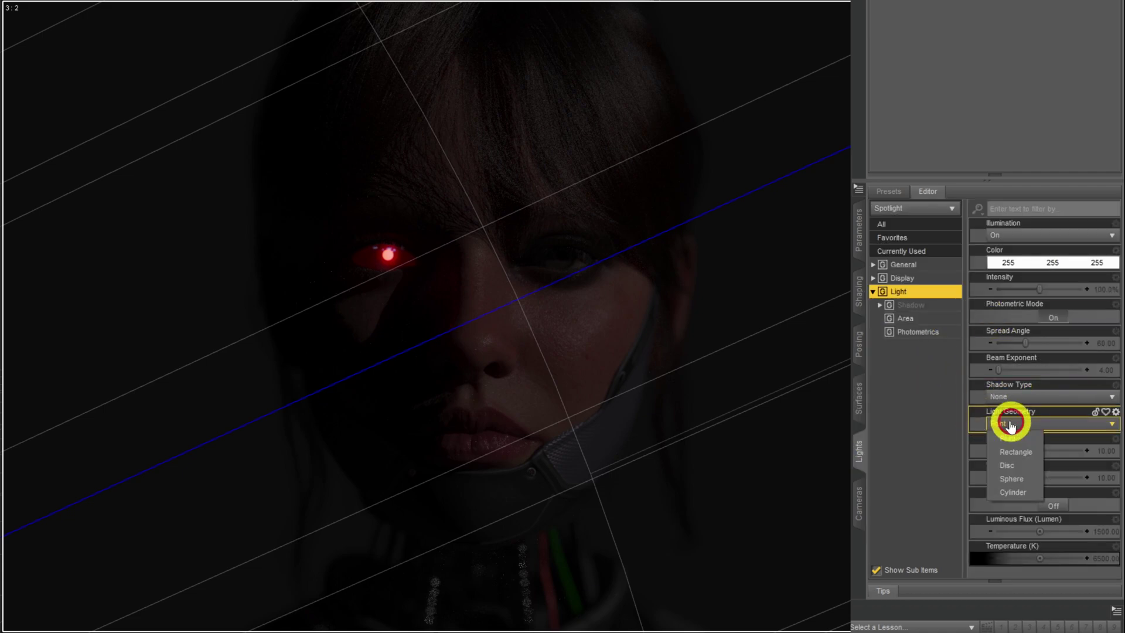
click(1009, 453)
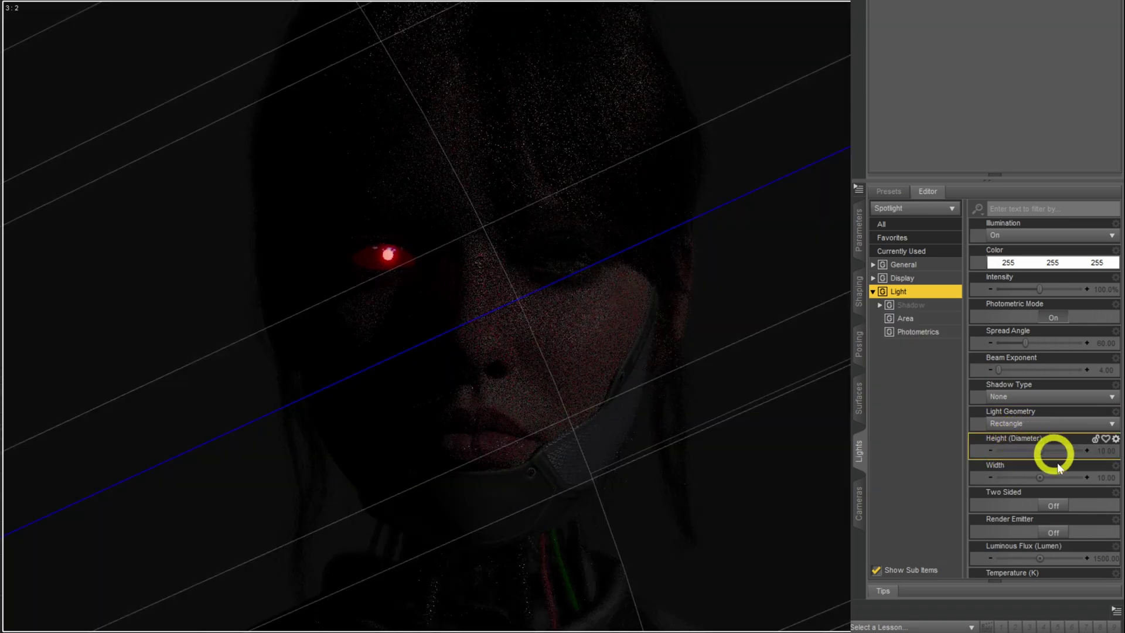
click(1103, 452)
text(1)
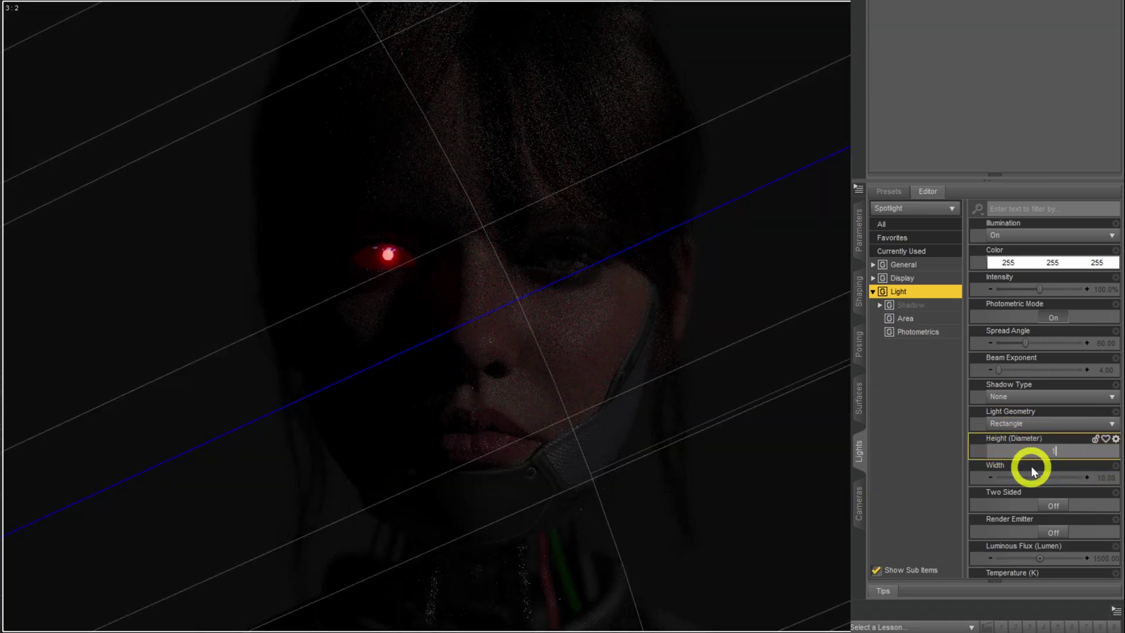
text(00)
key(Return)
click(1110, 478)
text(200)
key(Return)
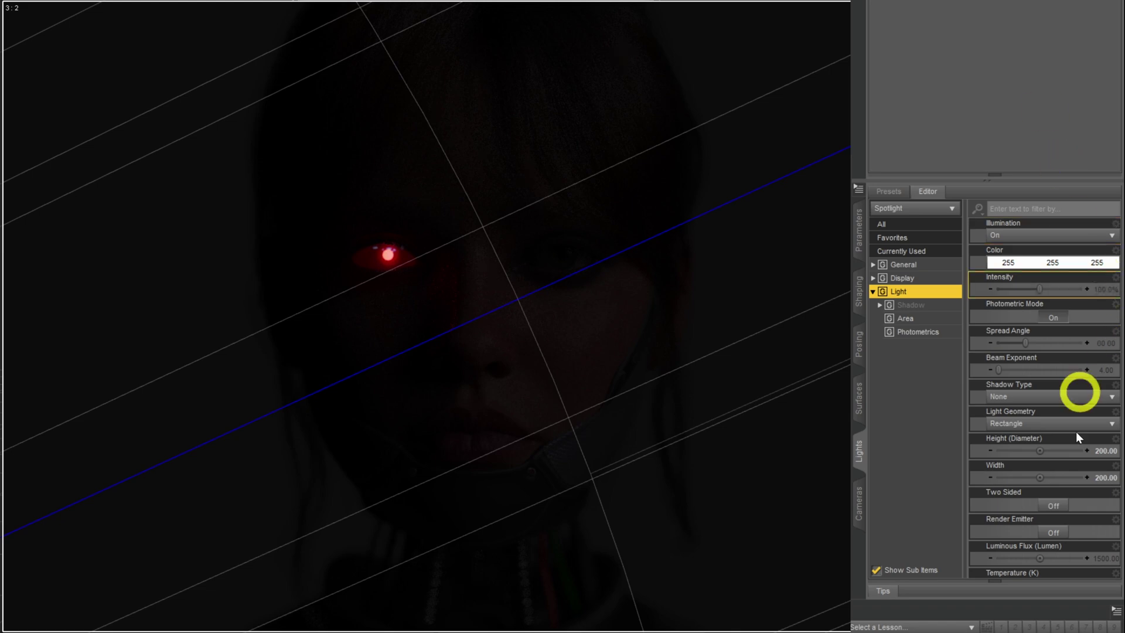
Set the spotlight's Luminous Flux to 250000 lumens
click(1107, 559)
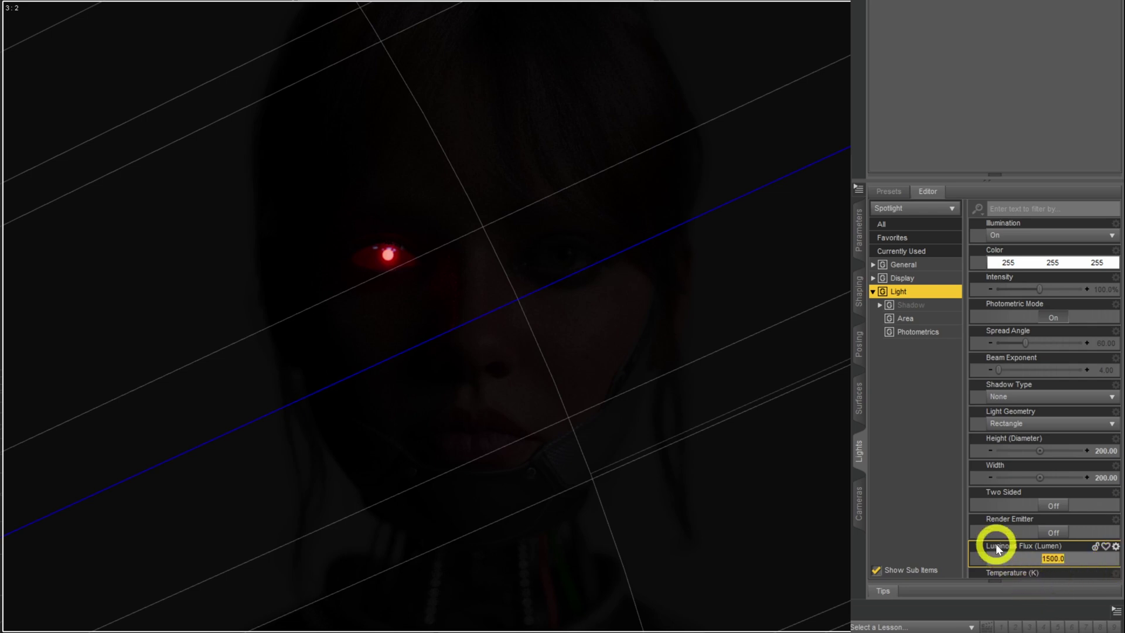
text(250)
key(Return)
text(000)
key(Return)
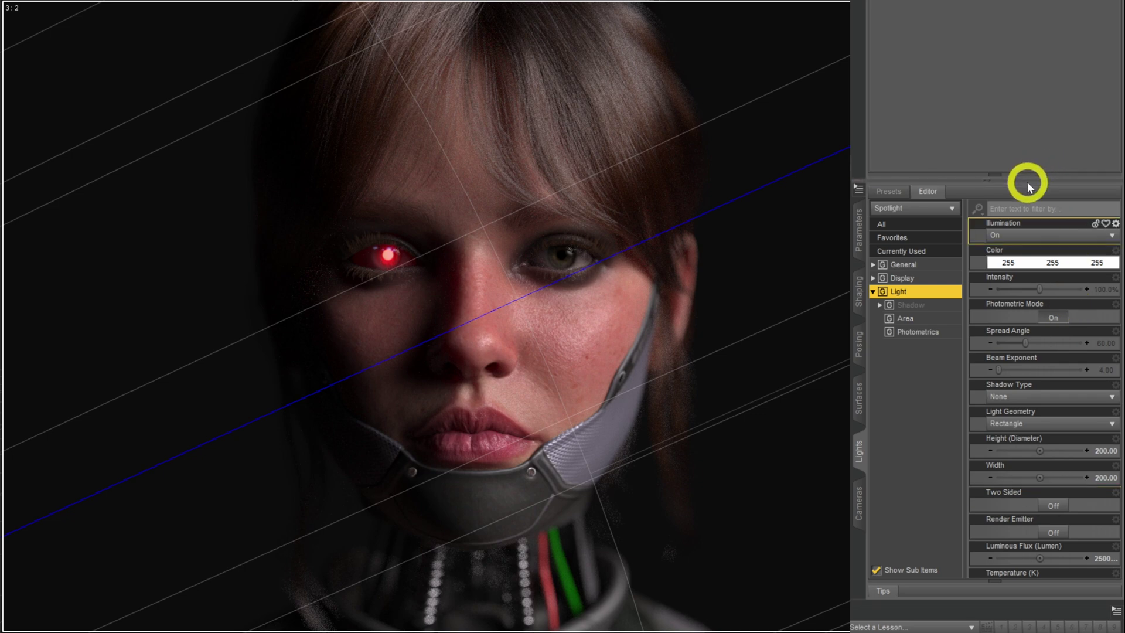
Try spotlight temperatures of 1000 K and 5000 K, settling on 10000 K
drag(1028, 175, 1029, 162)
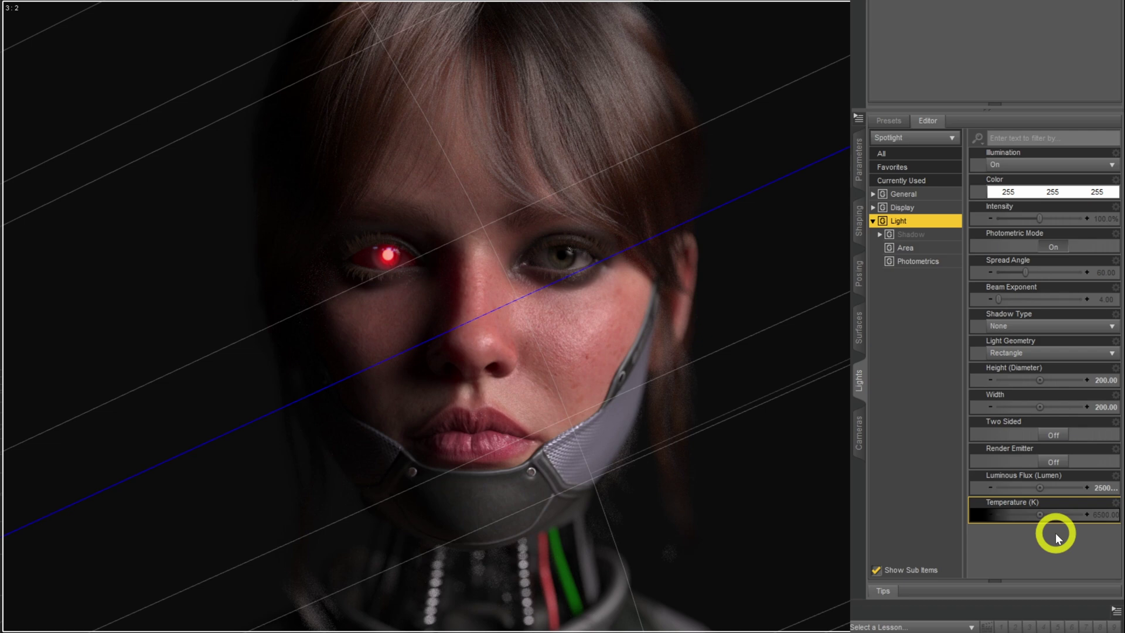
click(1101, 515)
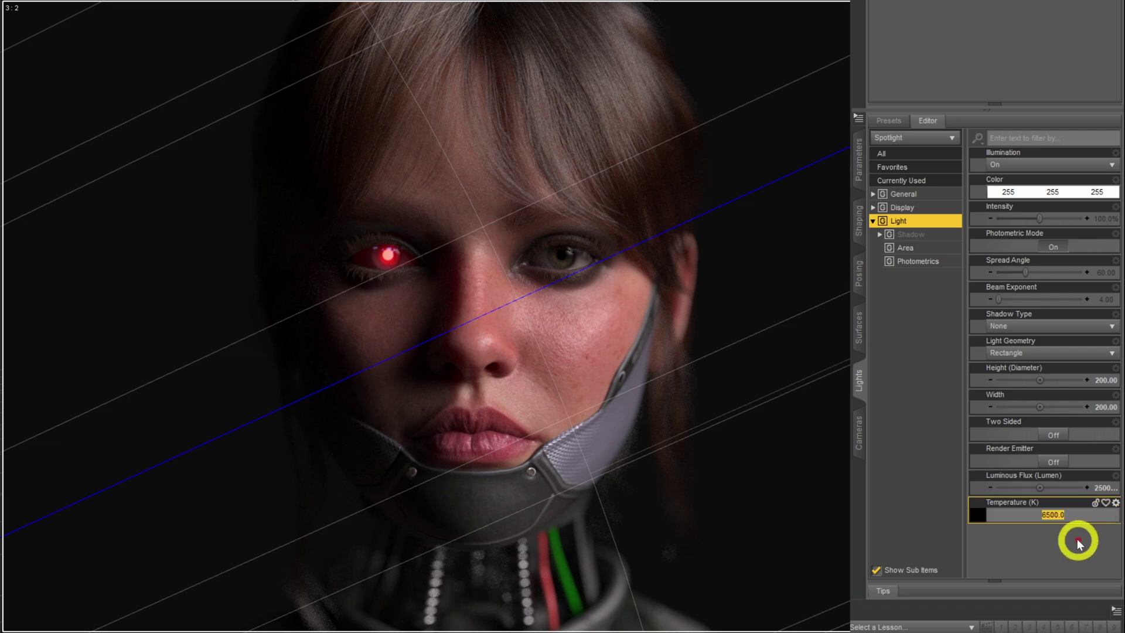
text(1000)
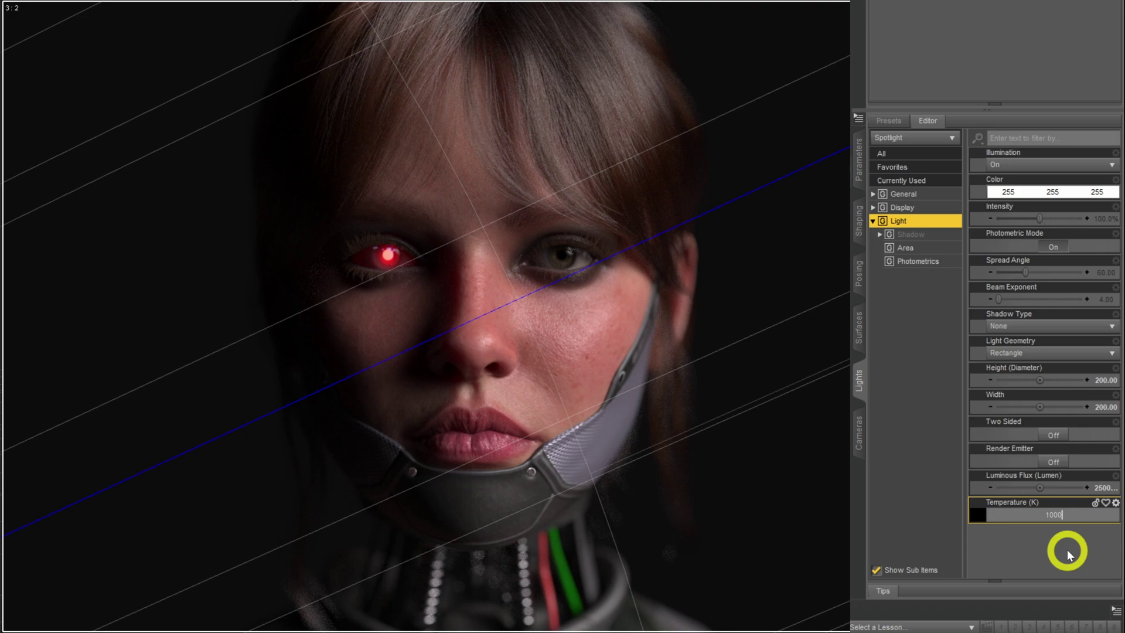
key(Return)
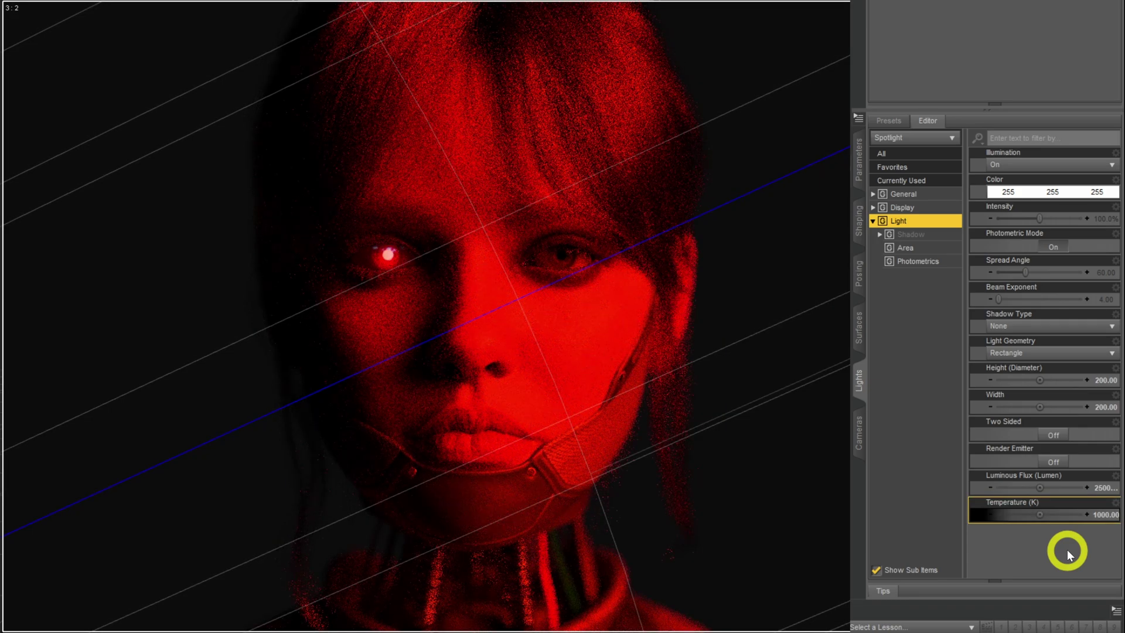
click(1100, 514)
text(5000)
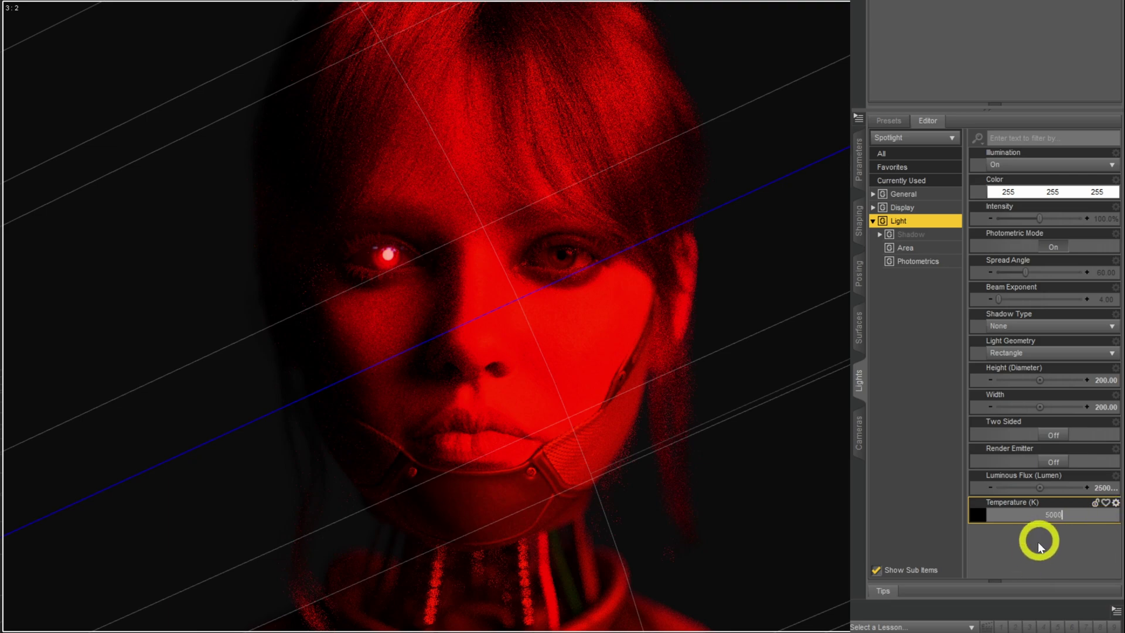
key(Return)
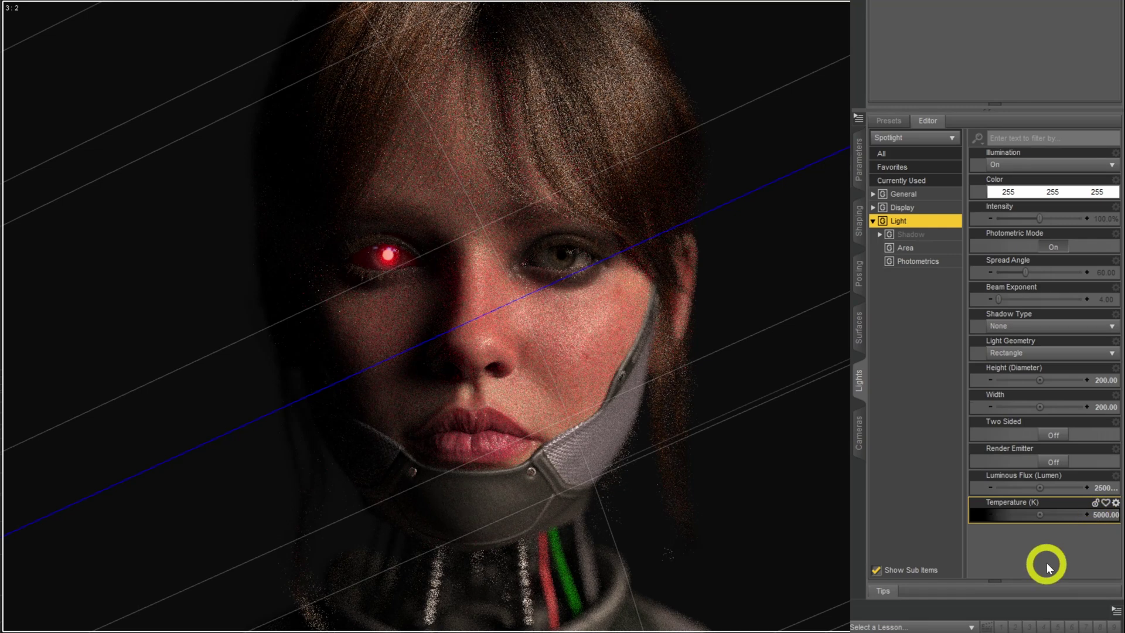
click(1103, 516)
text(10000)
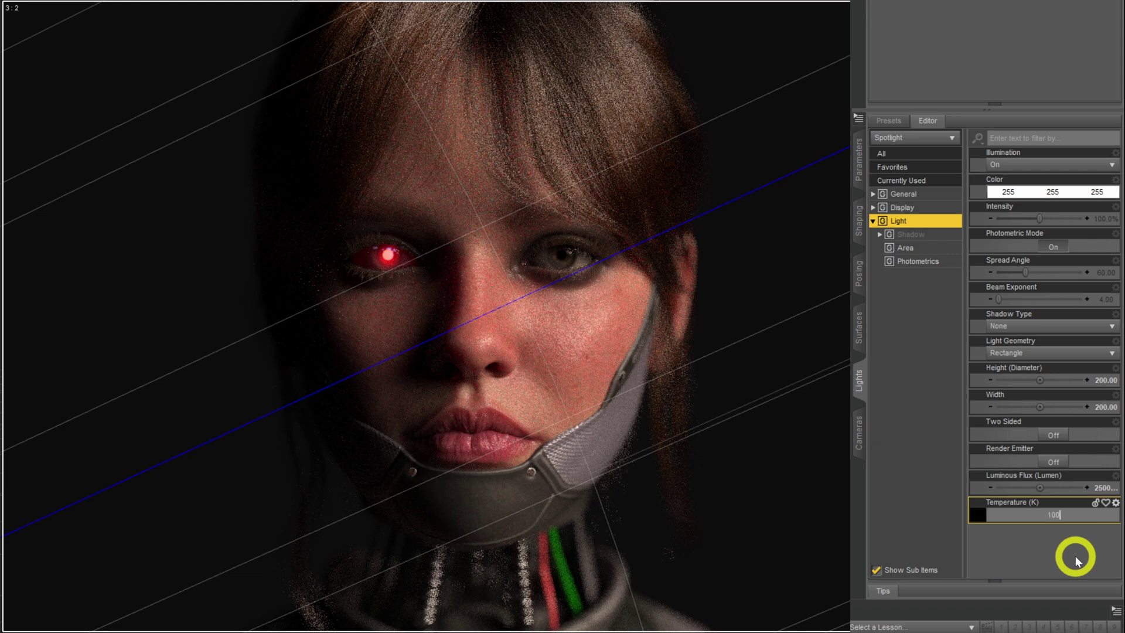
text(0)
key(Return)
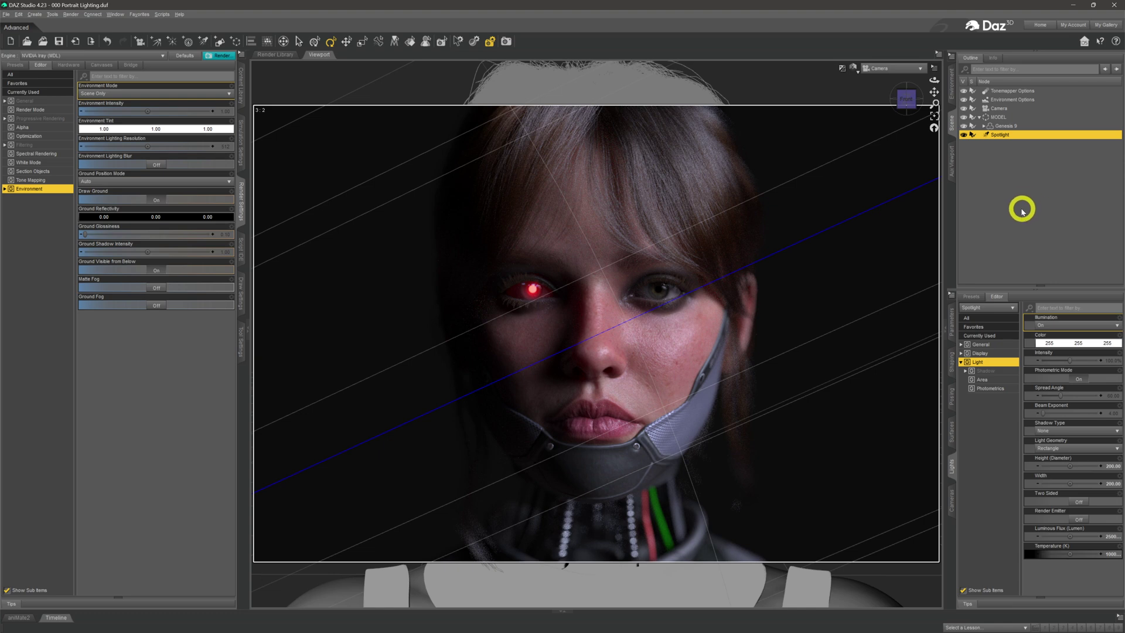
Rename the spotlight to KEY in the Scene pane, then deselect it
click(1022, 209)
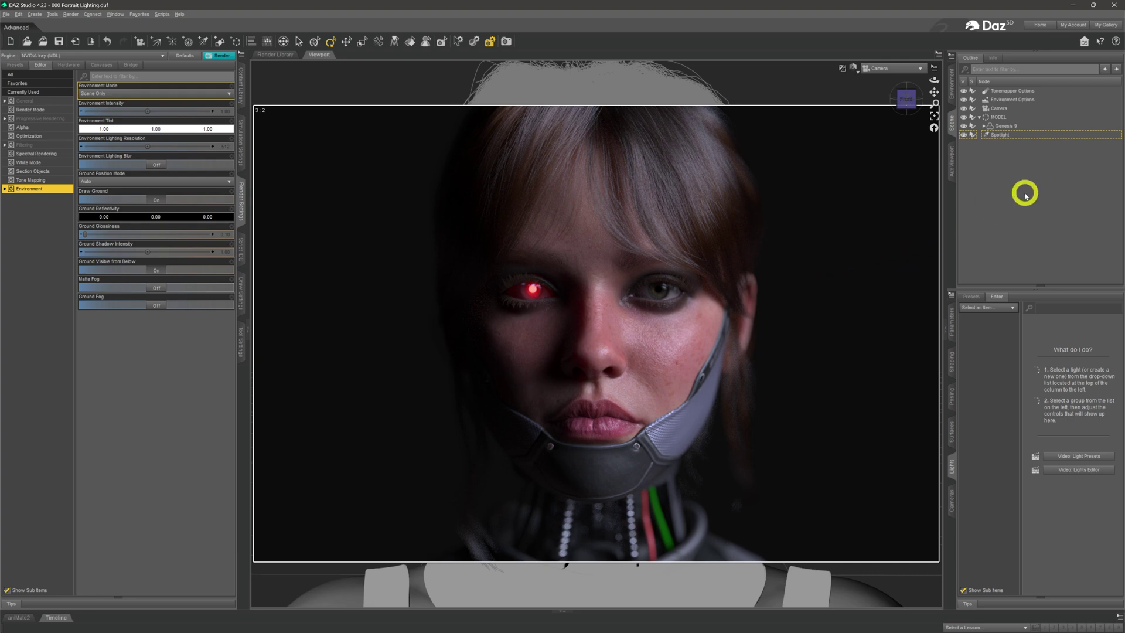
click(999, 135)
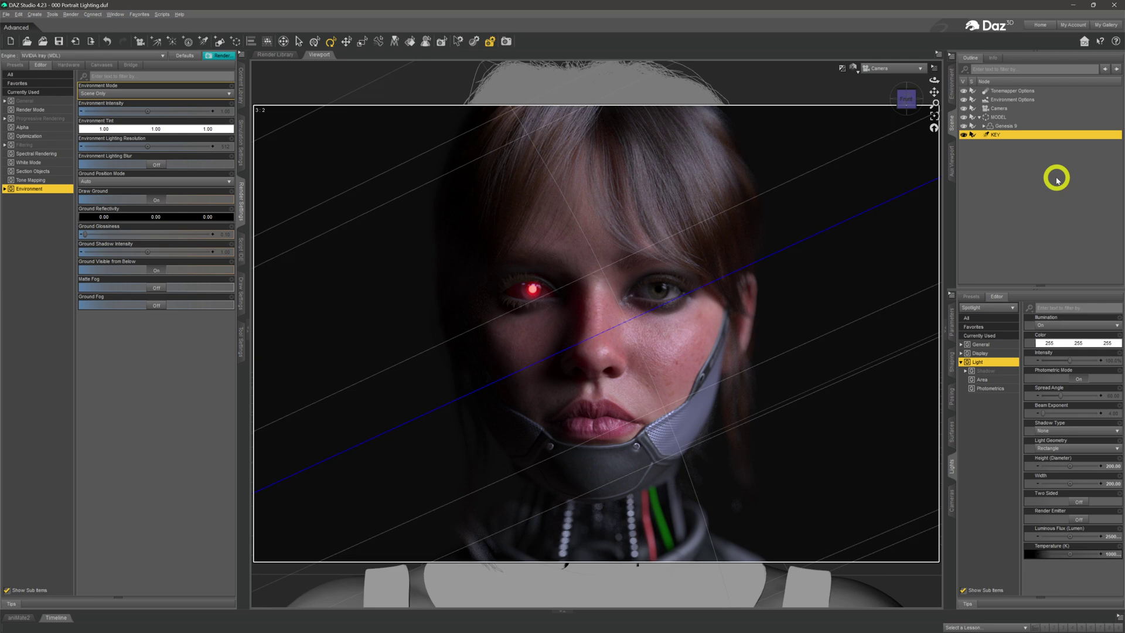
click(1057, 180)
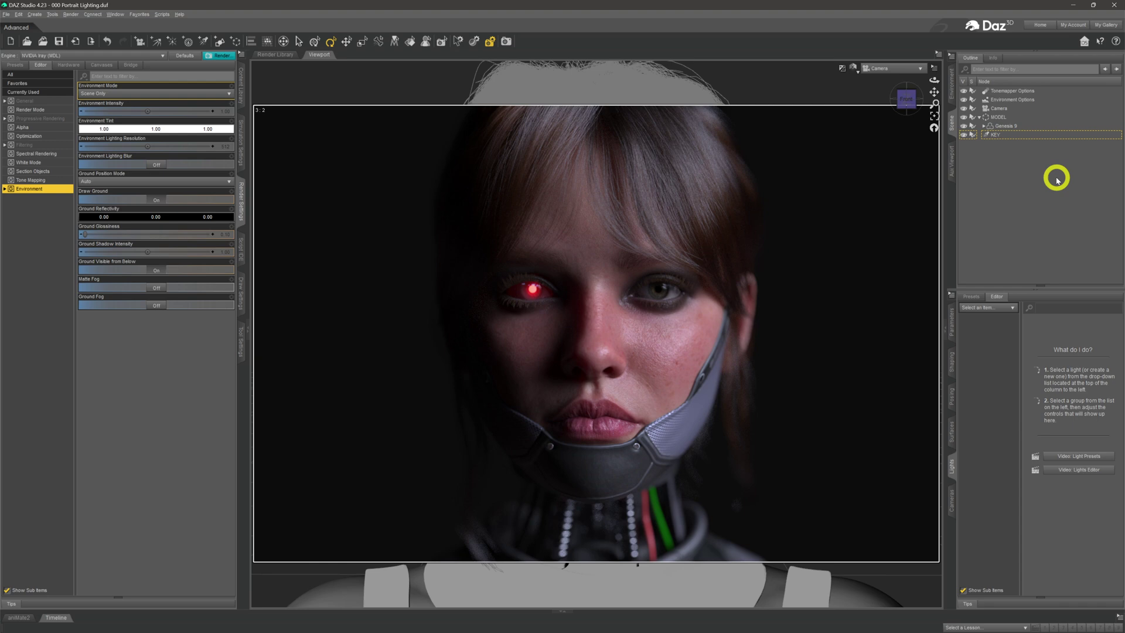
Switch to a texture-shaded Perspective View orbited to see the figure side-on
click(888, 71)
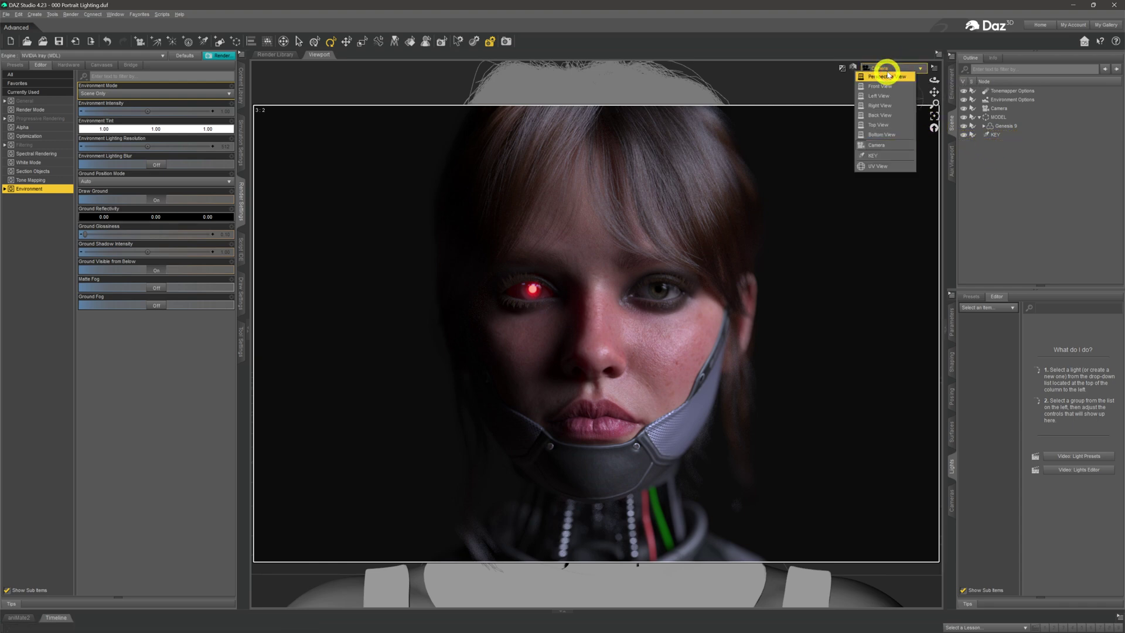
click(888, 76)
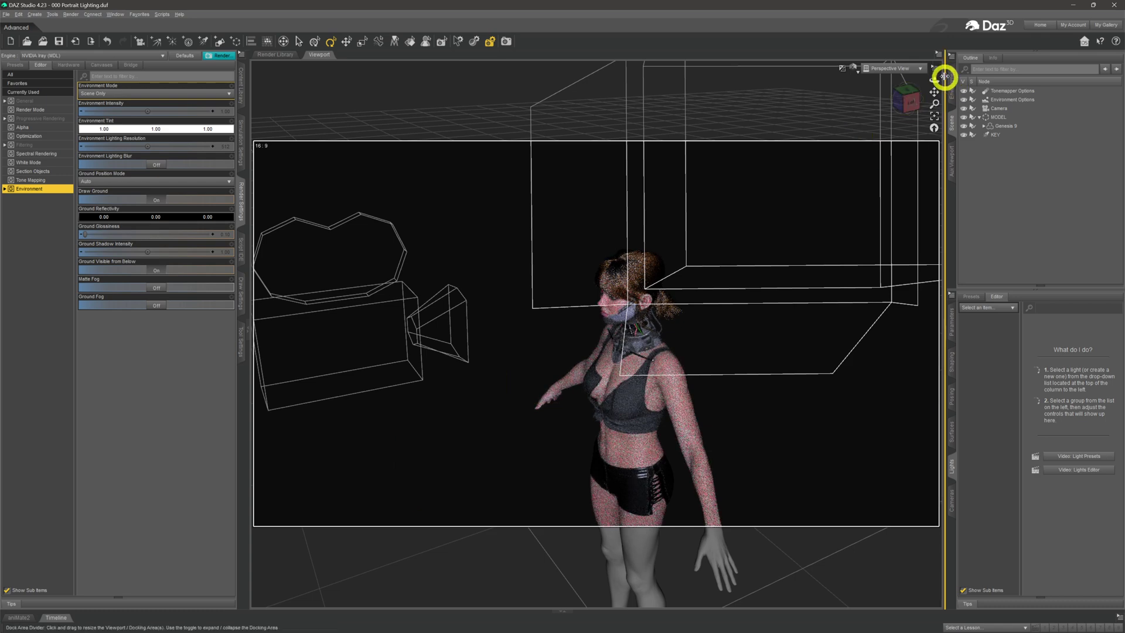
drag(937, 78, 794, 226)
drag(934, 92, 713, 316)
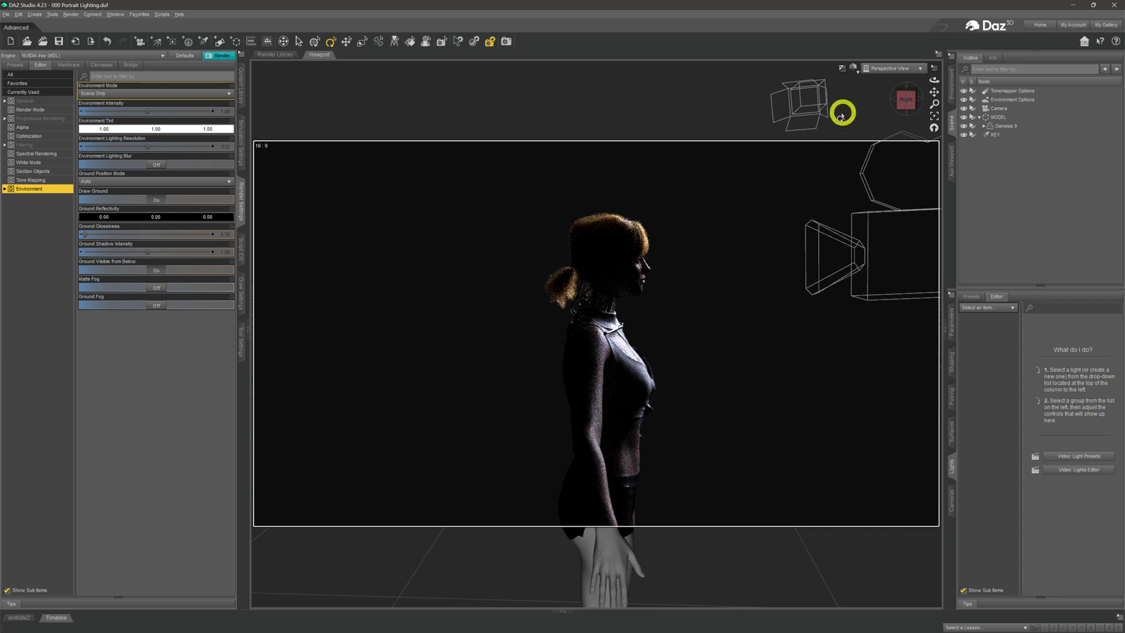
click(853, 70)
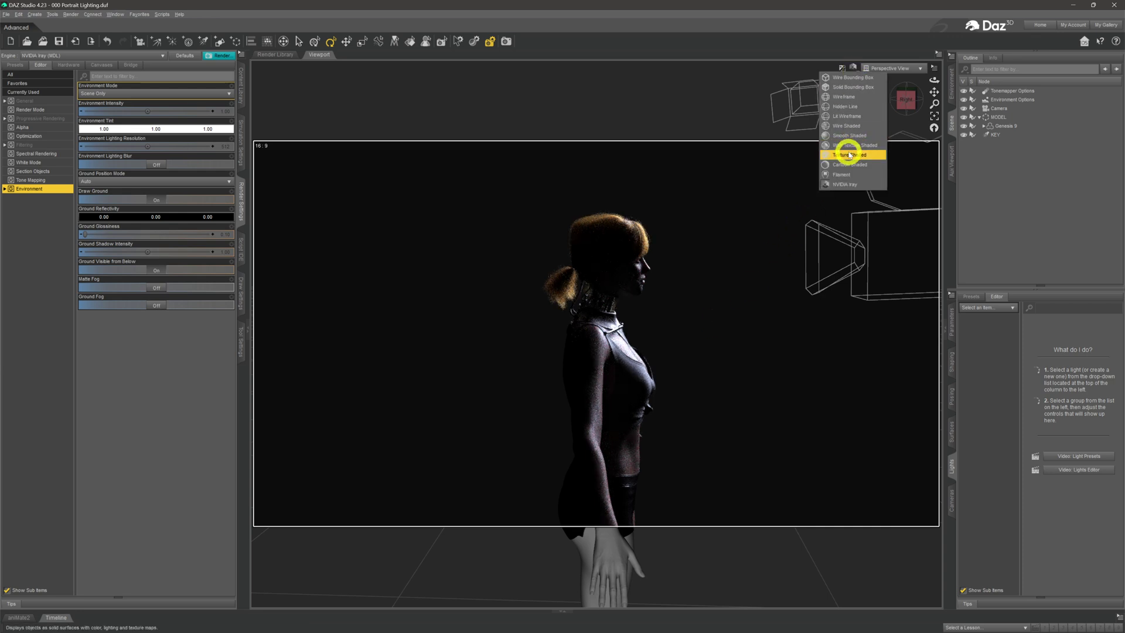
click(846, 151)
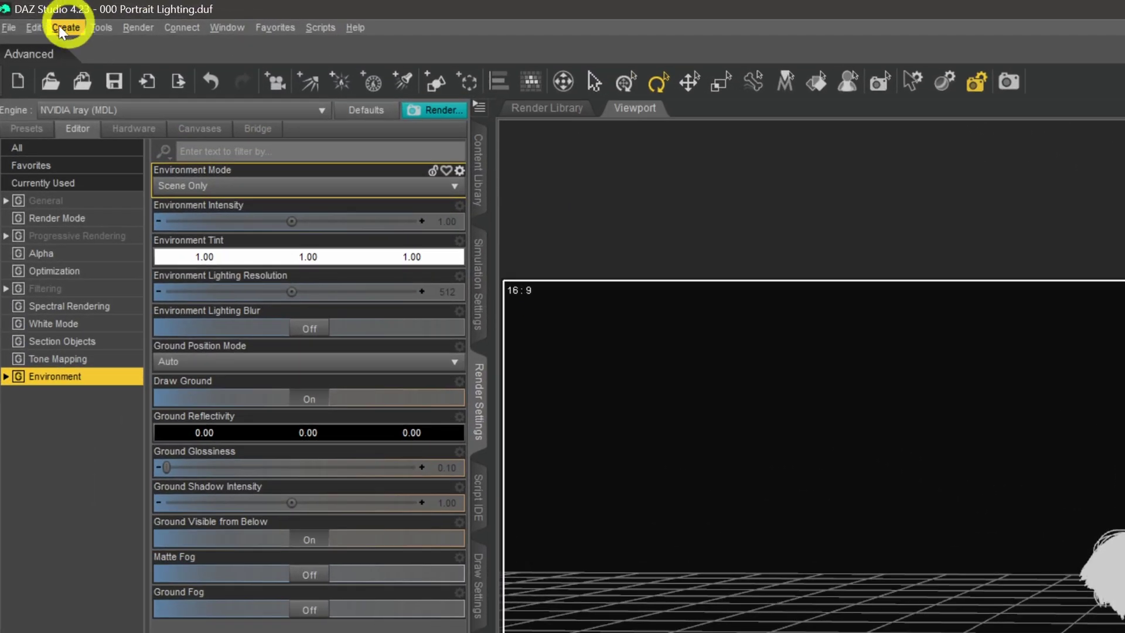
Create a new spotlight using Apply Active Viewport Transforms
click(61, 27)
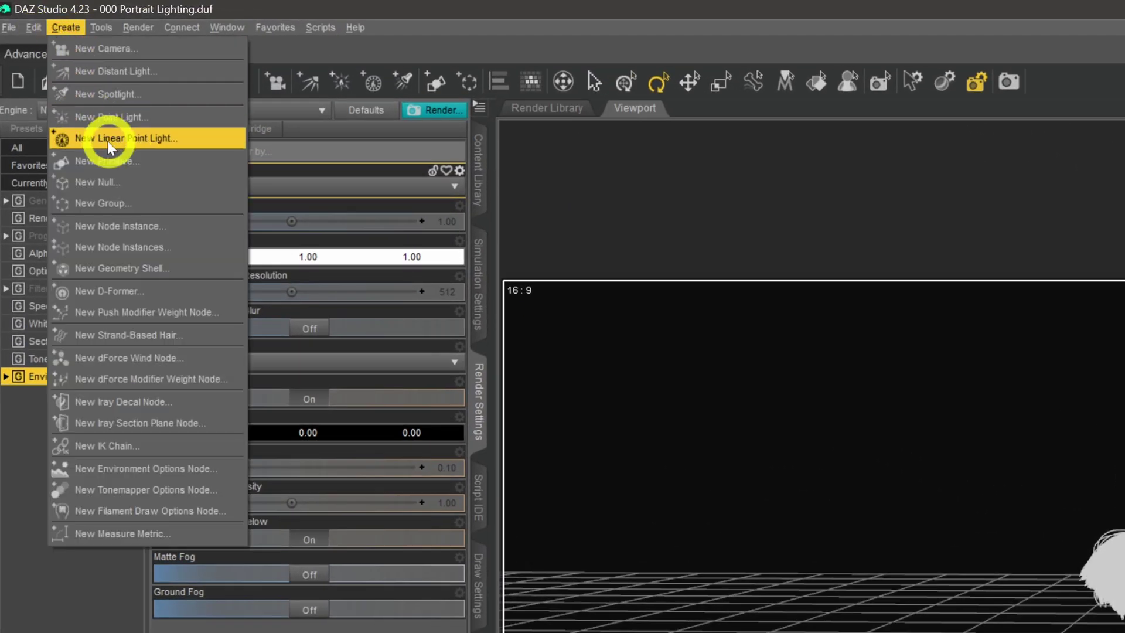
click(190, 103)
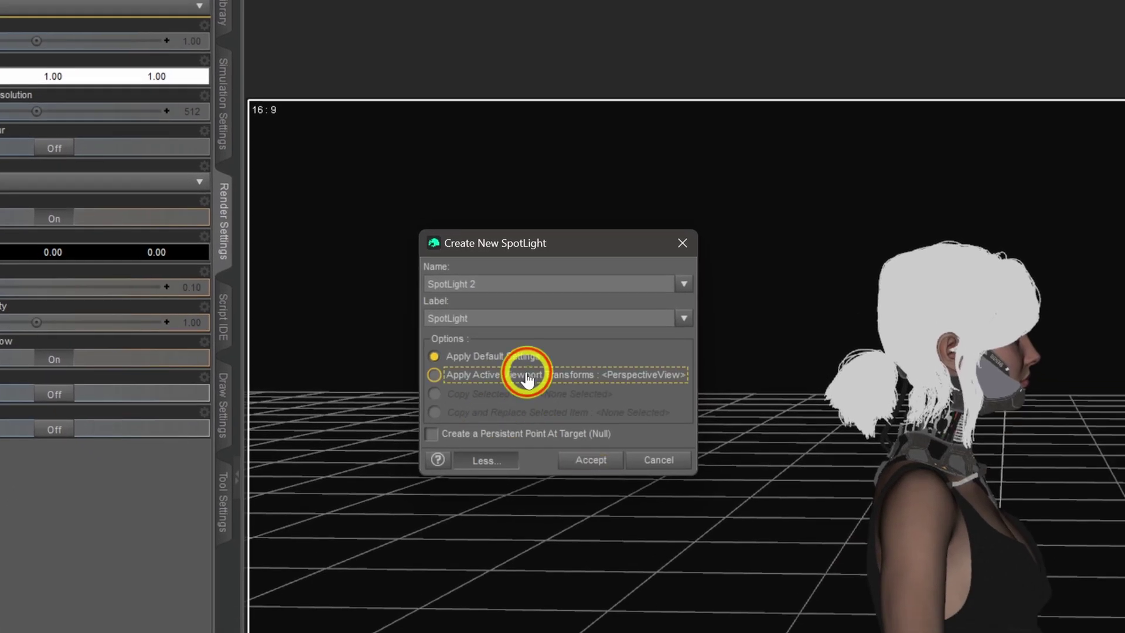
click(527, 374)
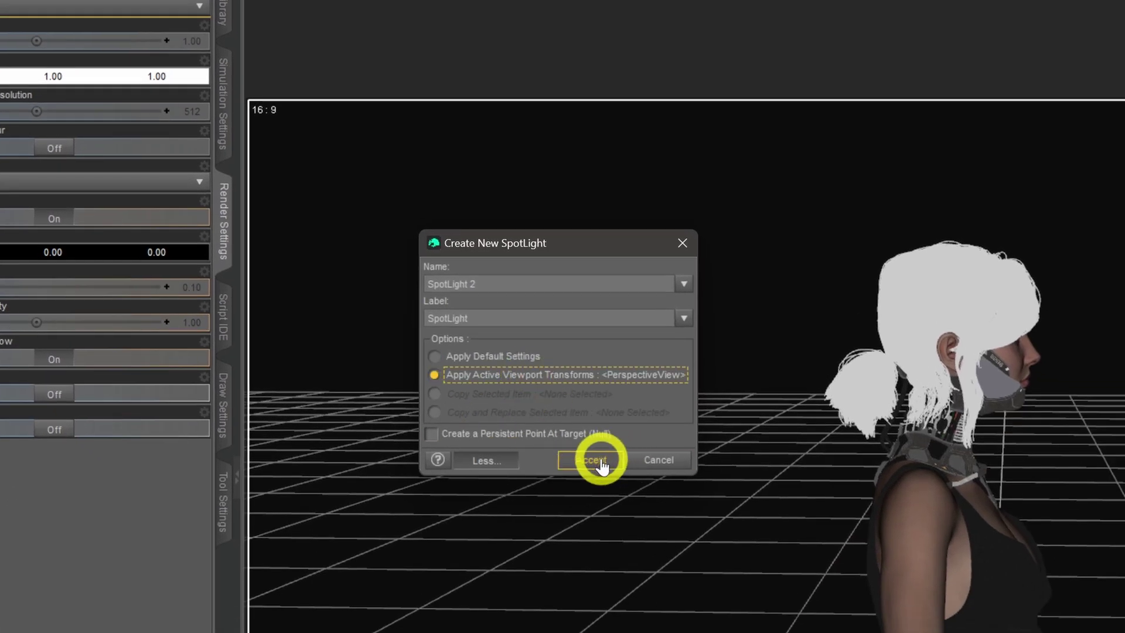
click(601, 465)
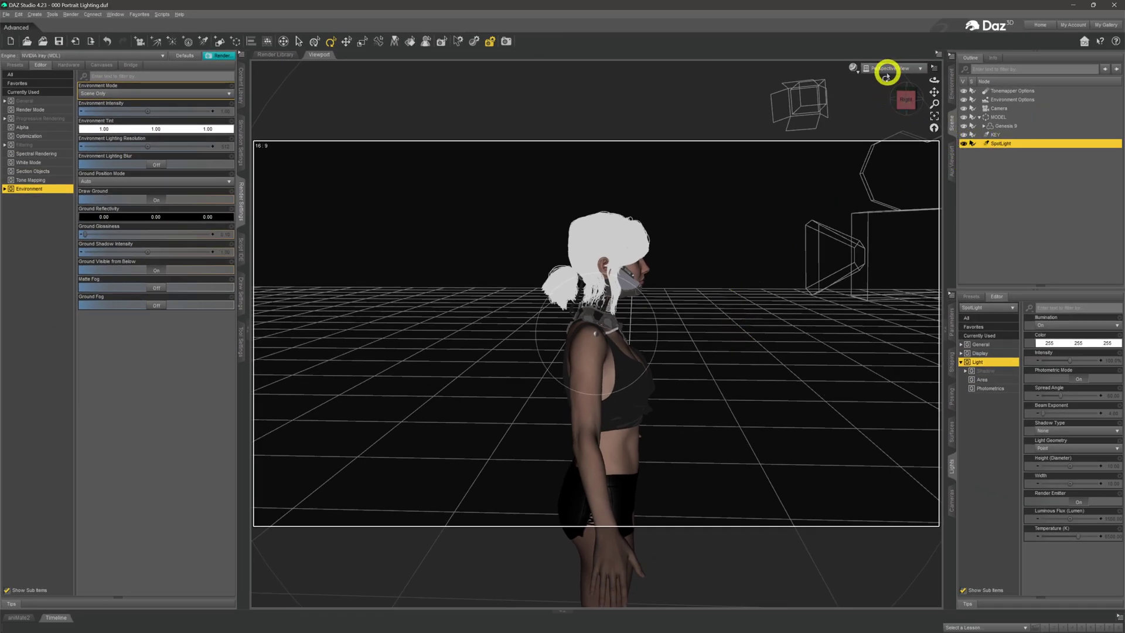
Look through the new spotlight, nudge its aim onto the figure, then return to Camera
click(887, 71)
click(885, 164)
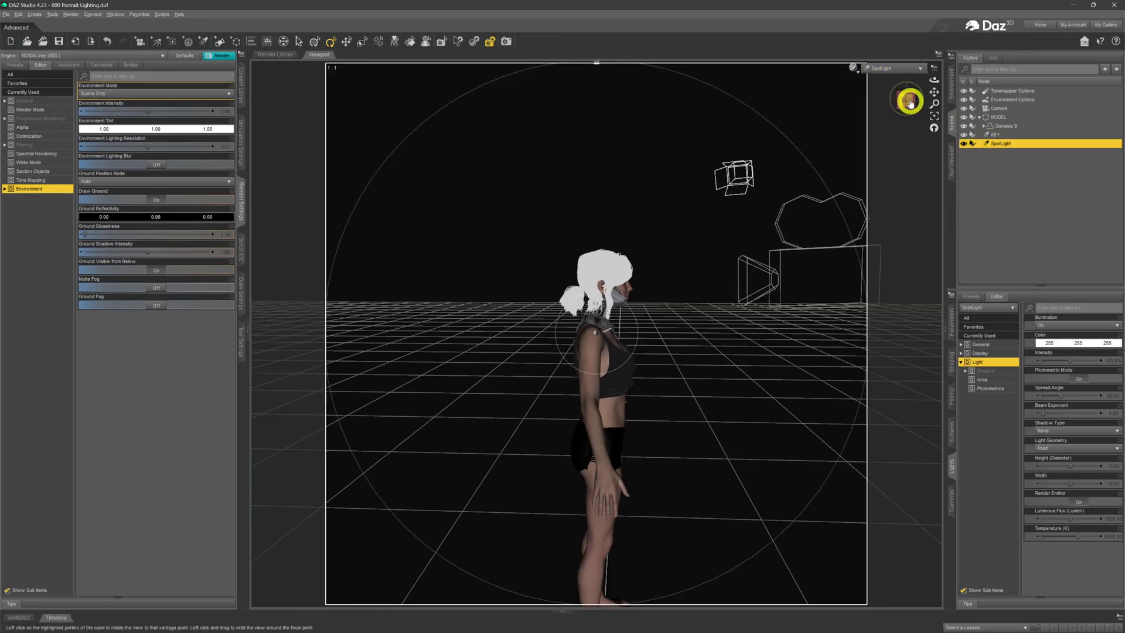
mouse_move(931, 91)
mouse_down()
mouse_move(933, 79)
mouse_move(937, 93)
mouse_up()
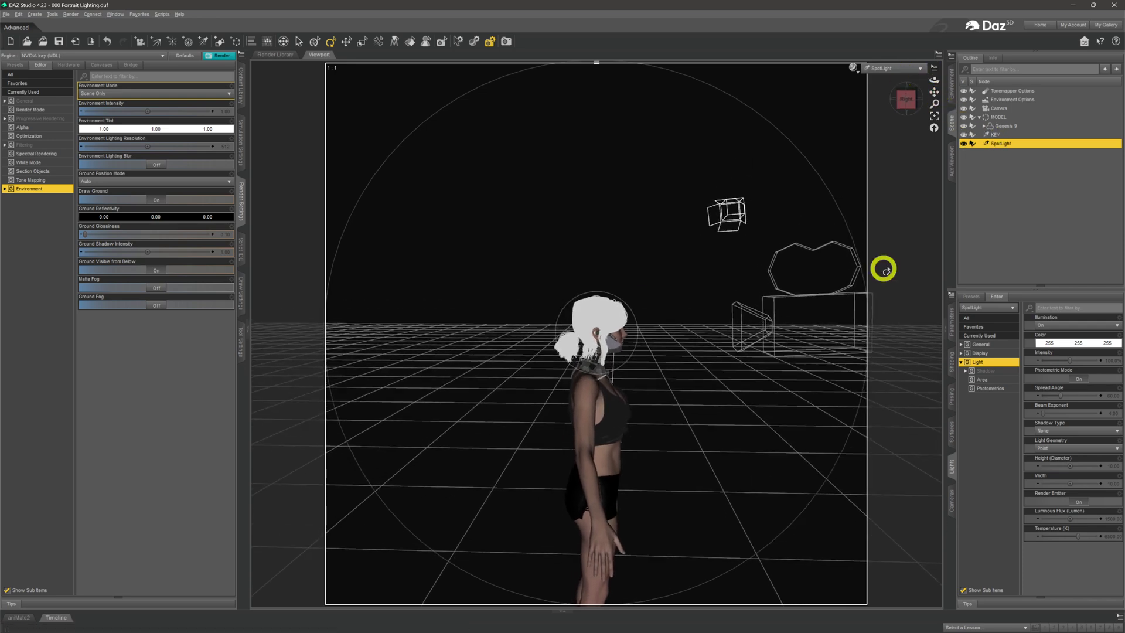
click(893, 68)
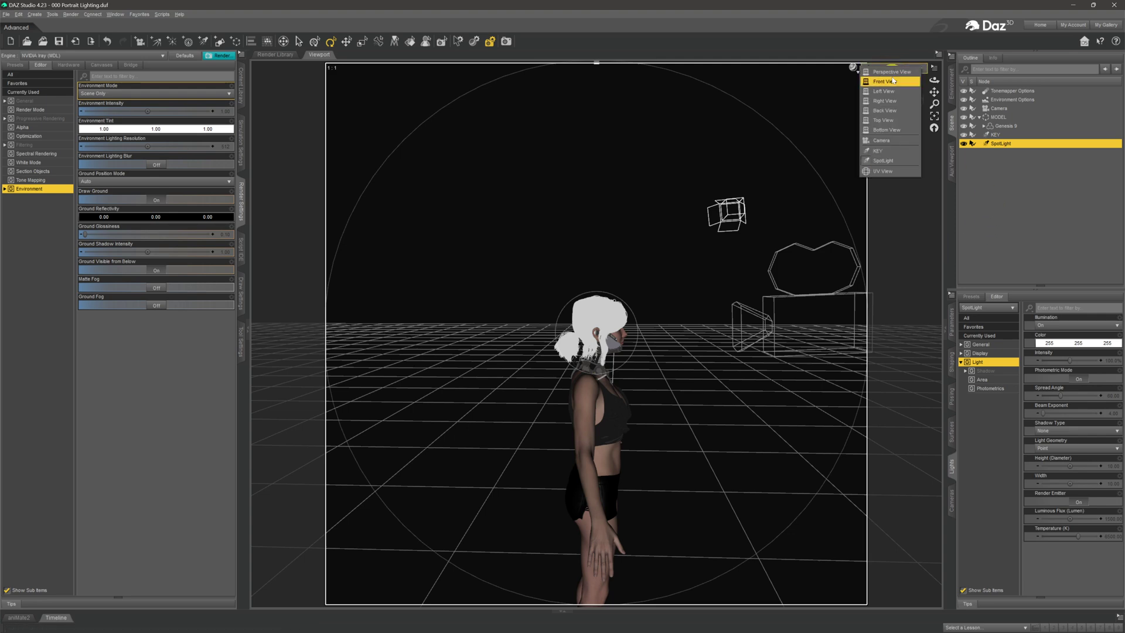
click(888, 140)
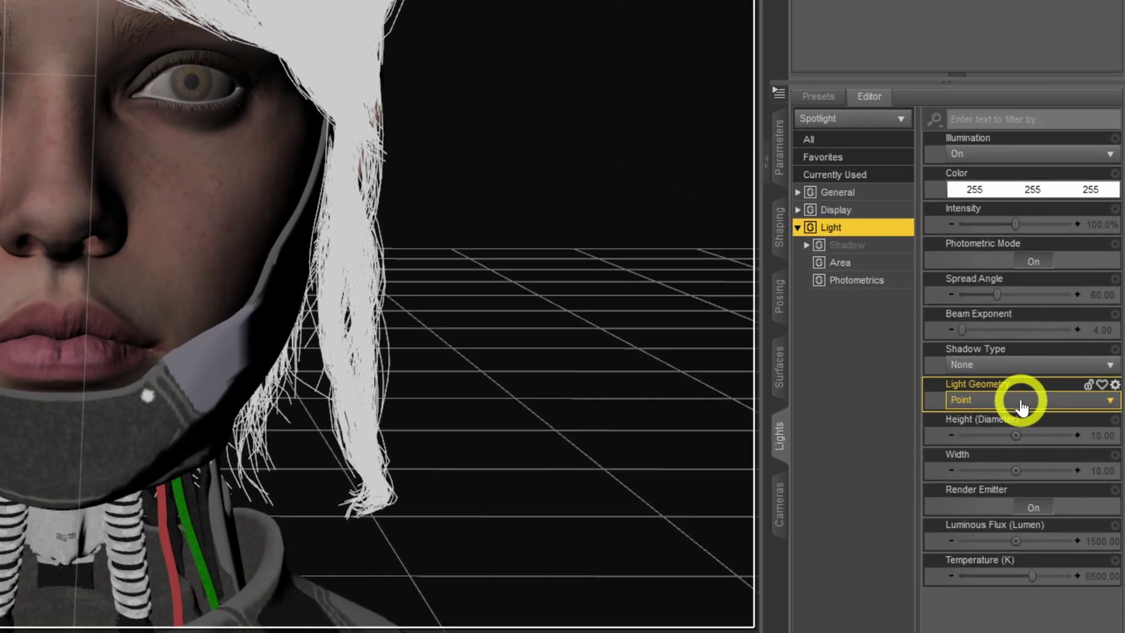
Make the spotlight a rectangle light sized 200 × 200
click(1022, 405)
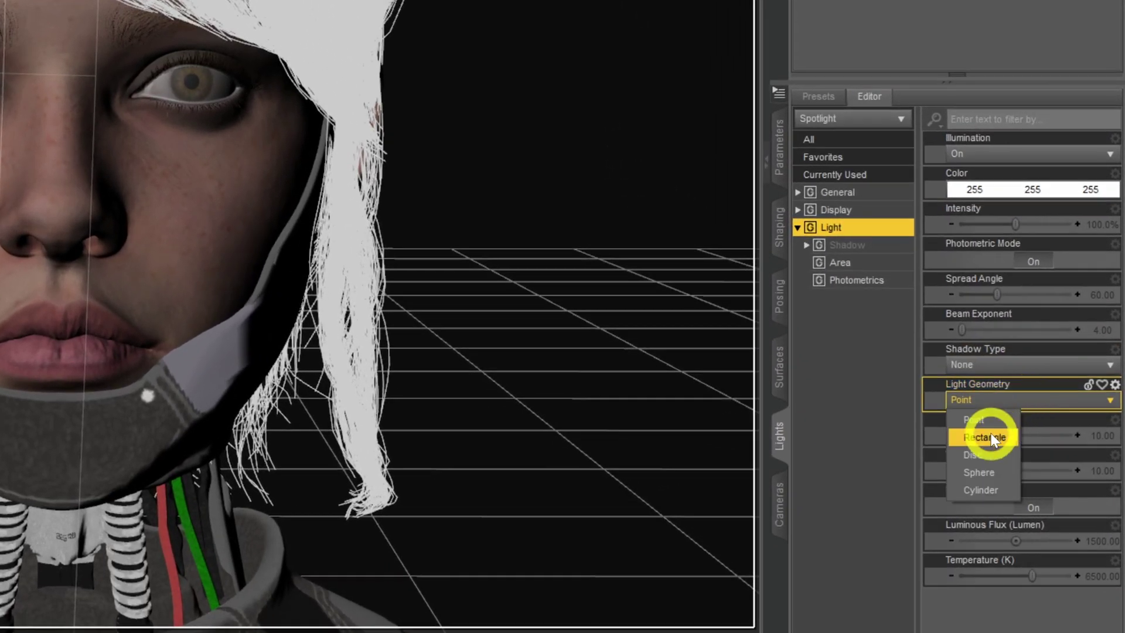
click(990, 437)
click(1101, 435)
text(3)
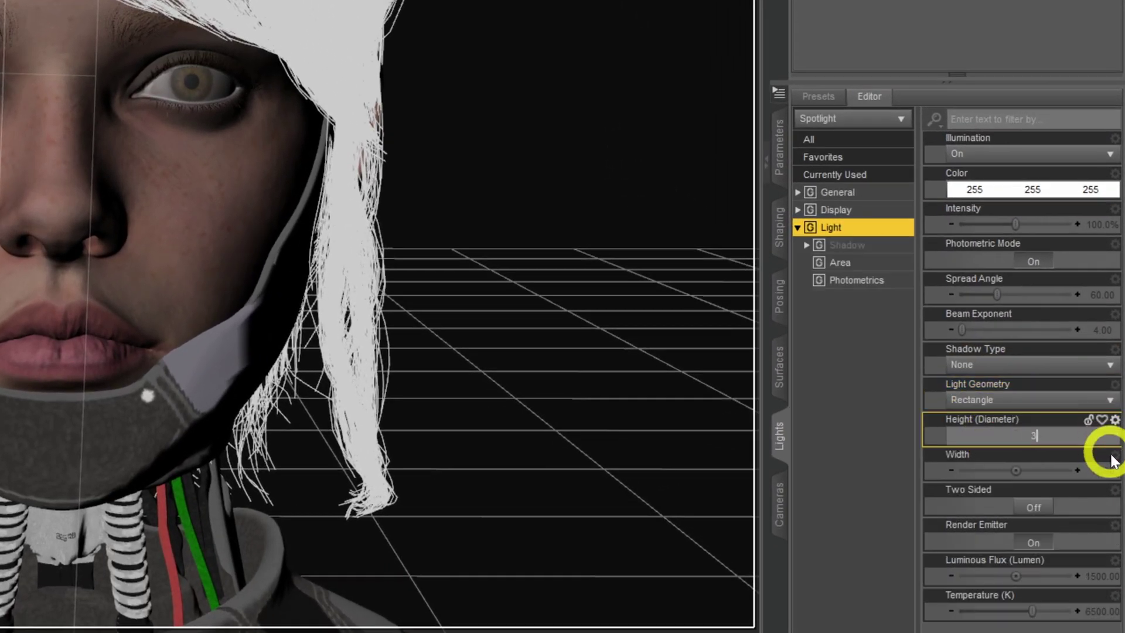
key(BackSpace)
text(200)
click(1105, 470)
text(200)
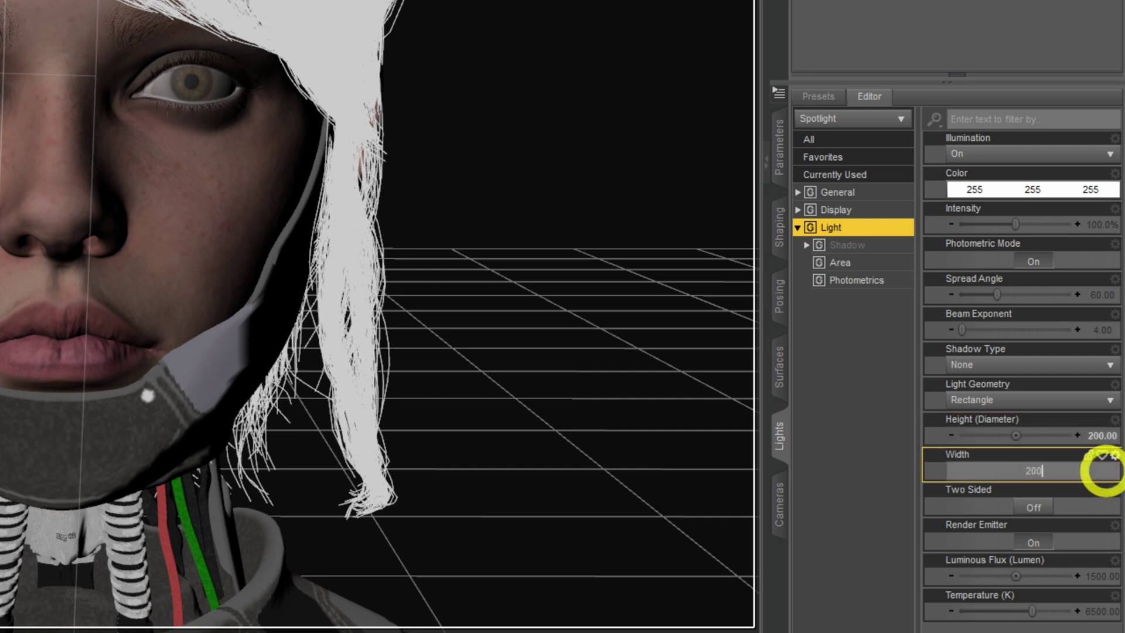
key(Return)
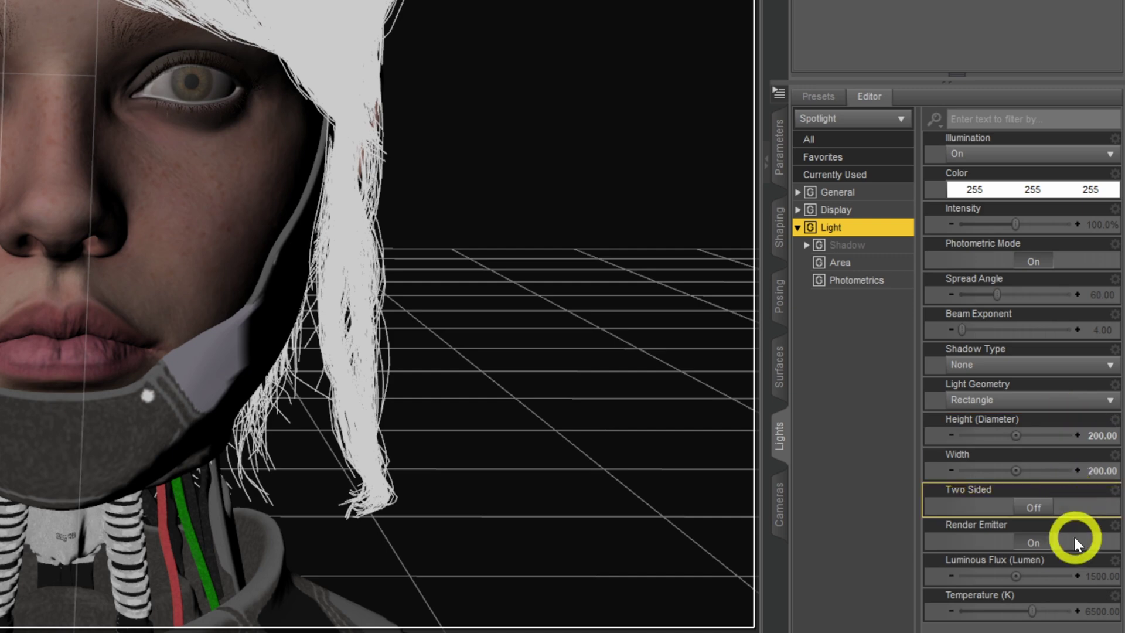
Set the spotlight's luminous flux to 5000 lumens and temperature to 10000 K
click(1106, 577)
text(500)
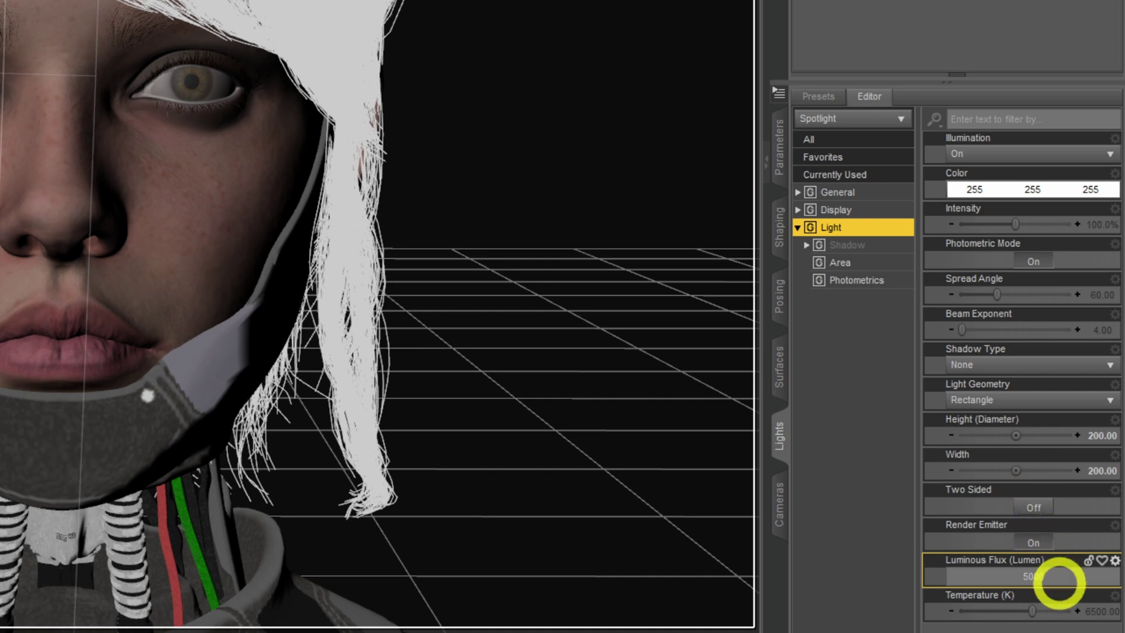
key(Return)
click(1092, 606)
text(10)
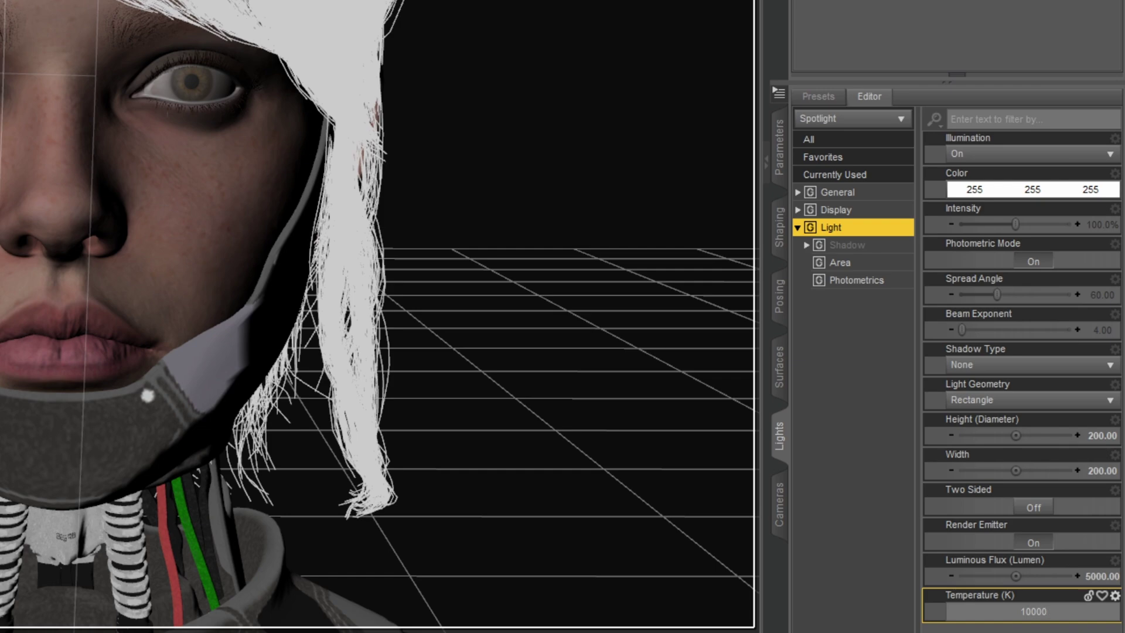
key(Return)
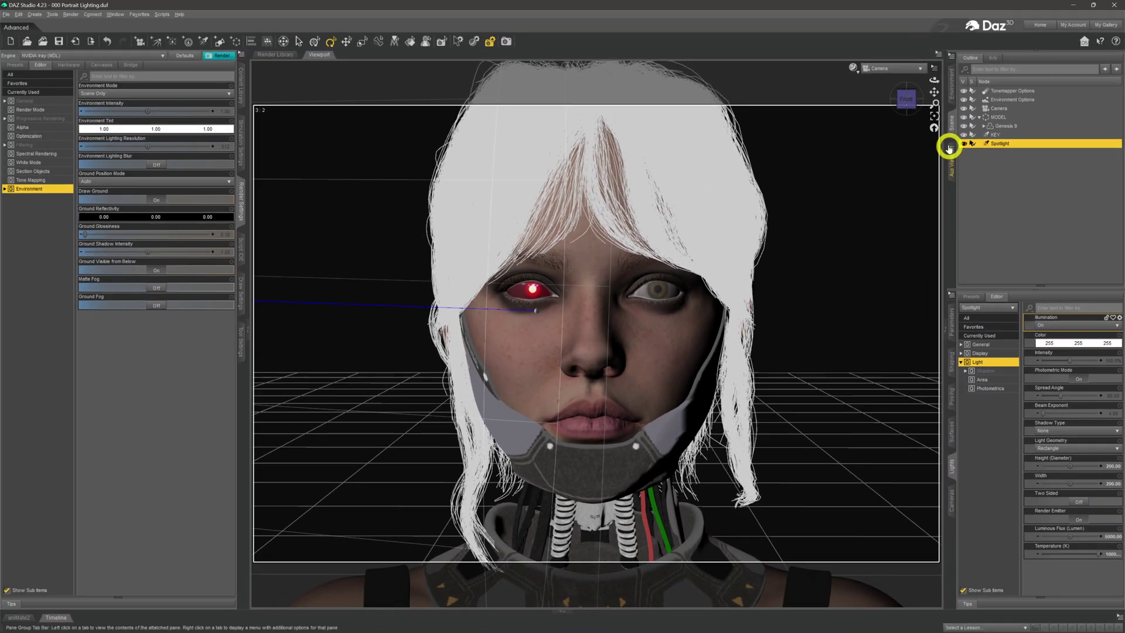
Switch the viewport DrawStyle to NVIDIA Iray and deselect the spotlight
click(853, 68)
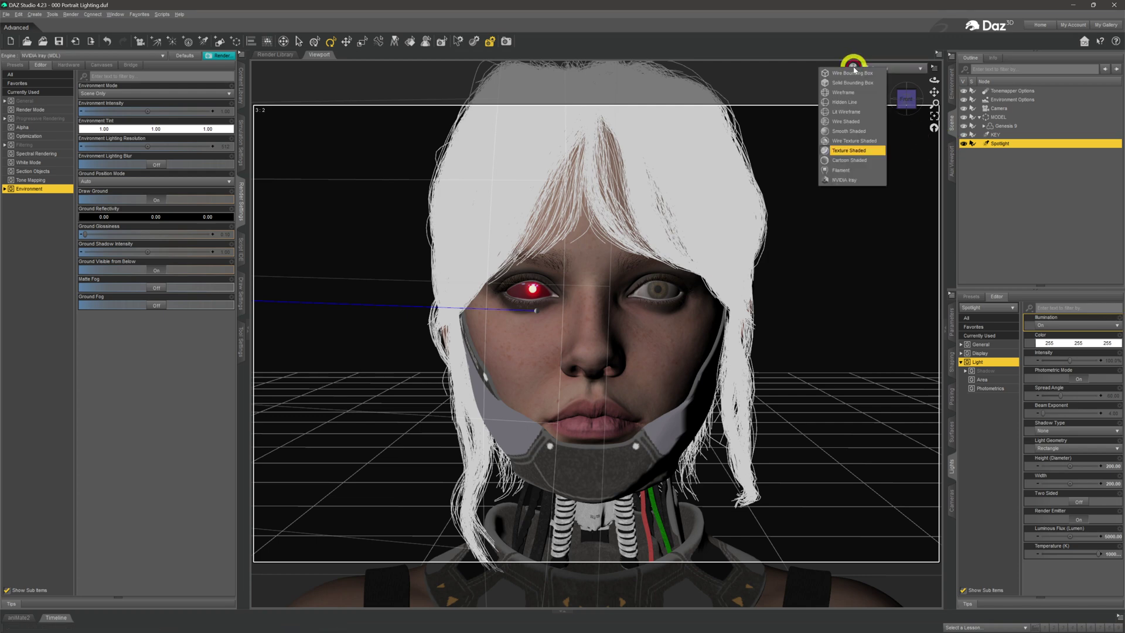
click(856, 179)
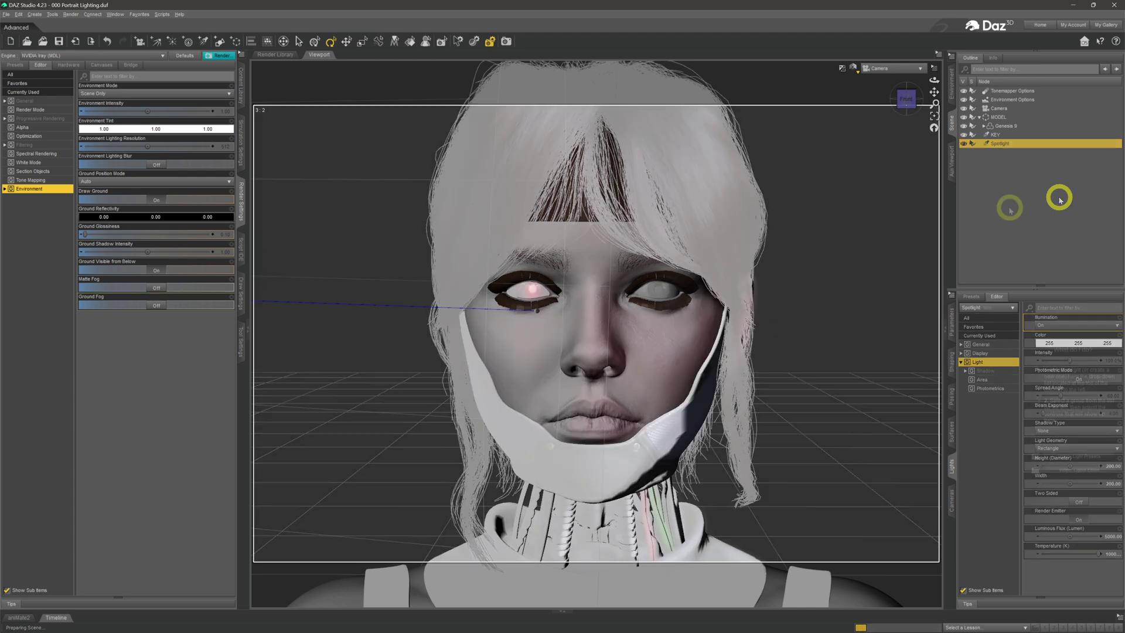
click(1059, 199)
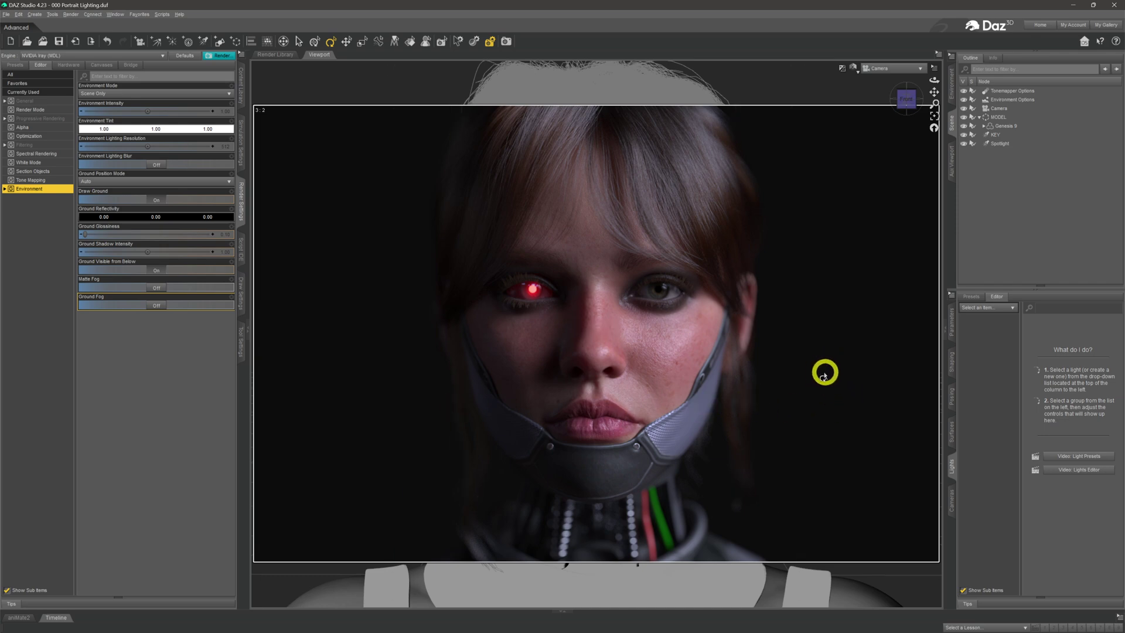
Open the scene camera's settings and toggle Depth of Field off and back on
click(1014, 109)
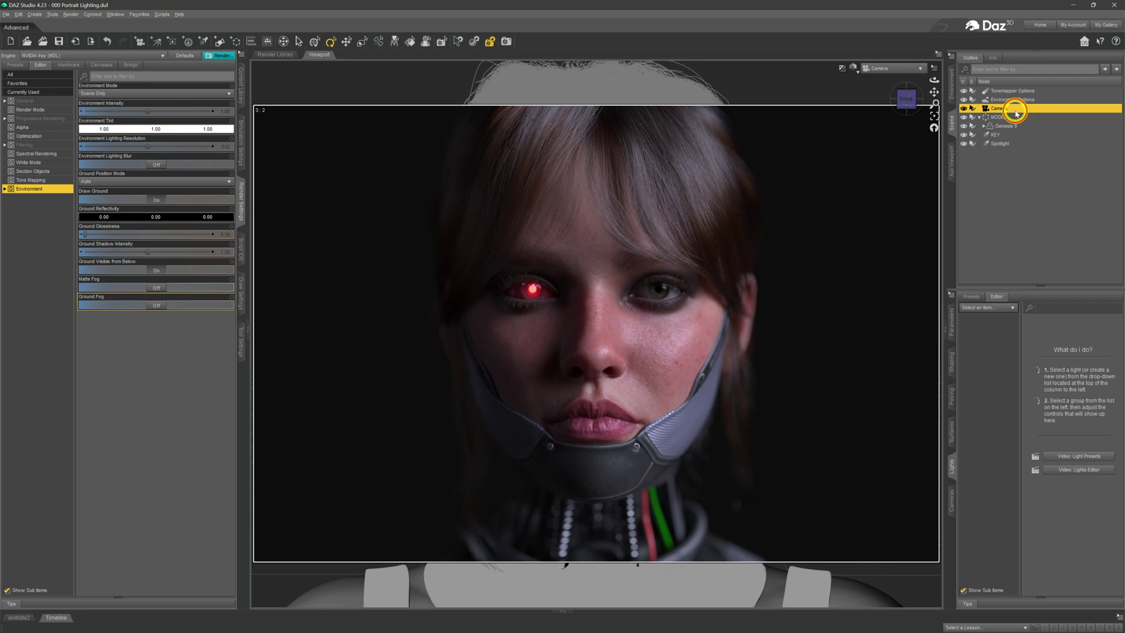
click(951, 501)
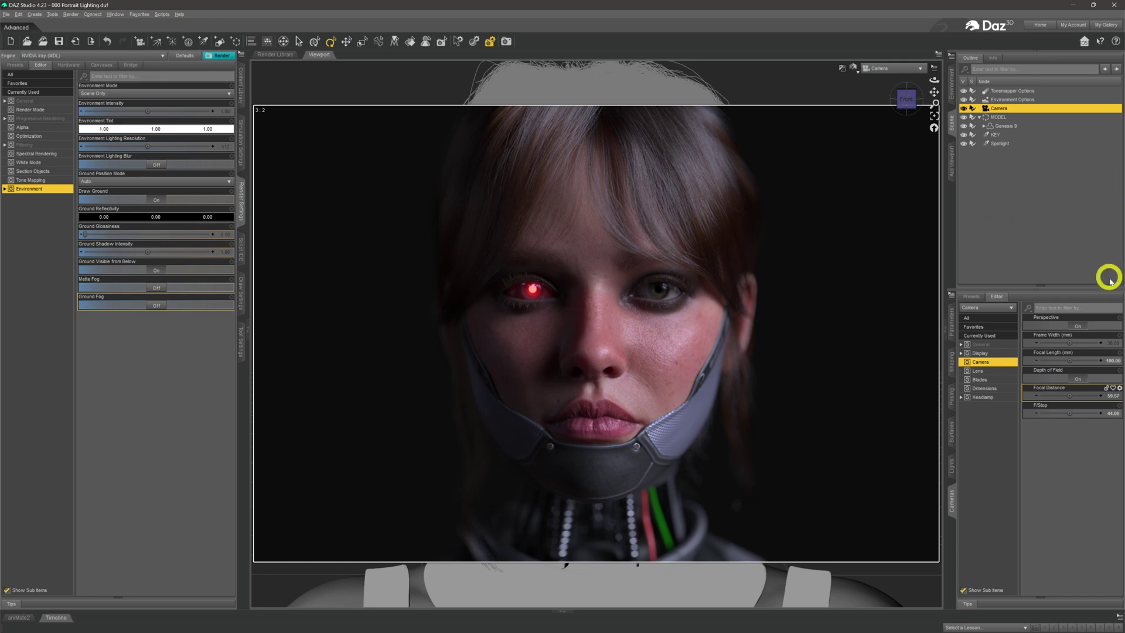
click(1079, 380)
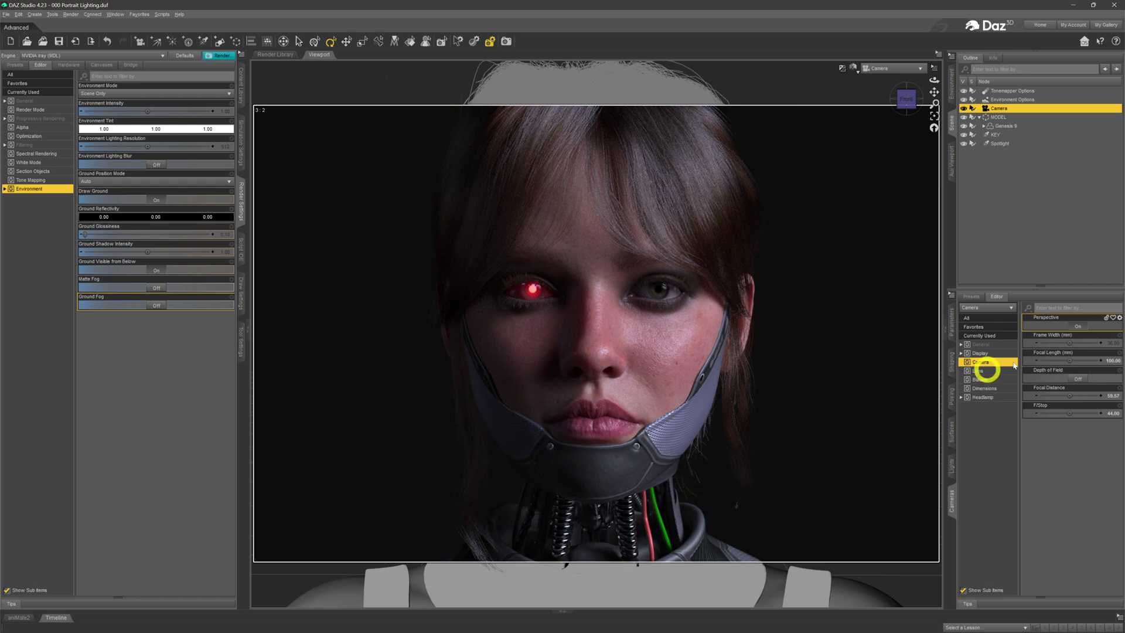
click(1078, 380)
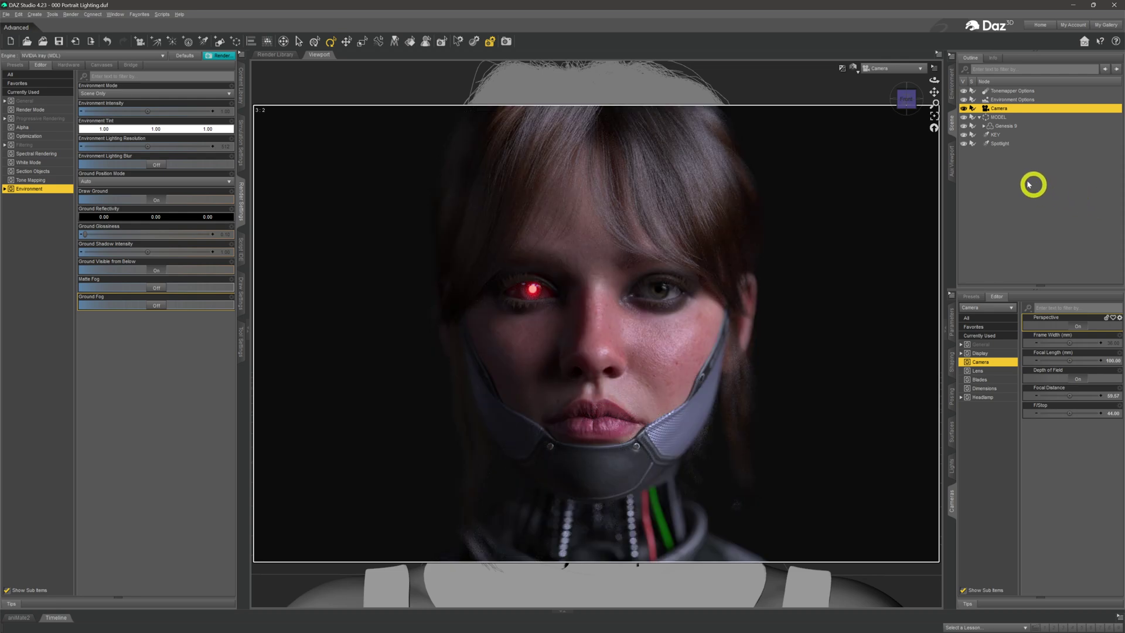
click(994, 144)
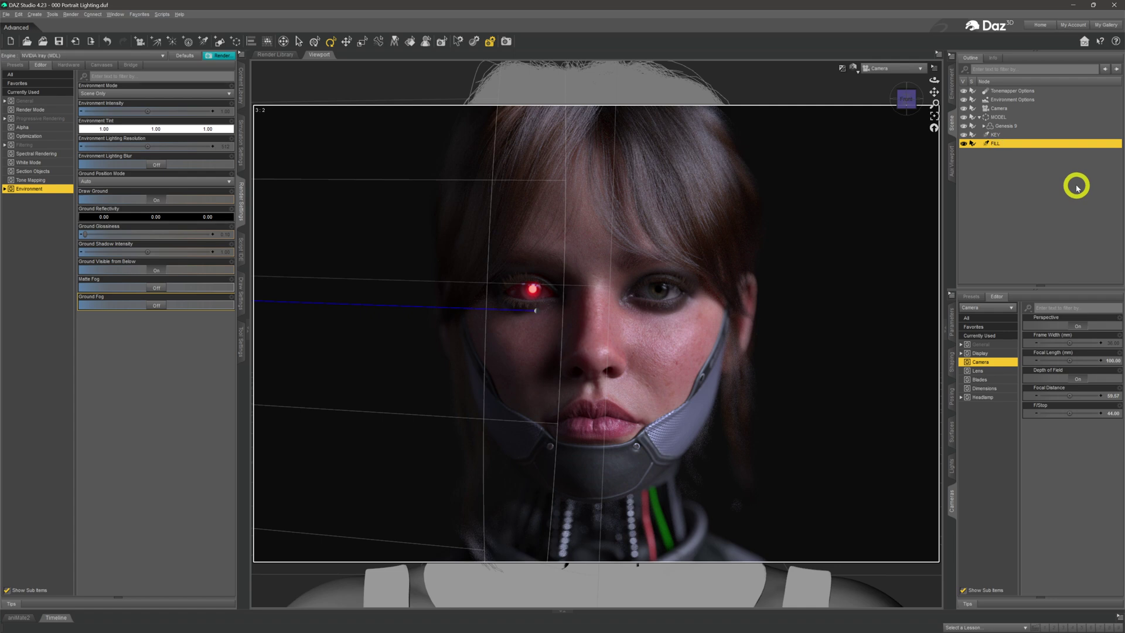
Select the camera and switch to a textured Perspective View looking from behind the figure
click(1077, 188)
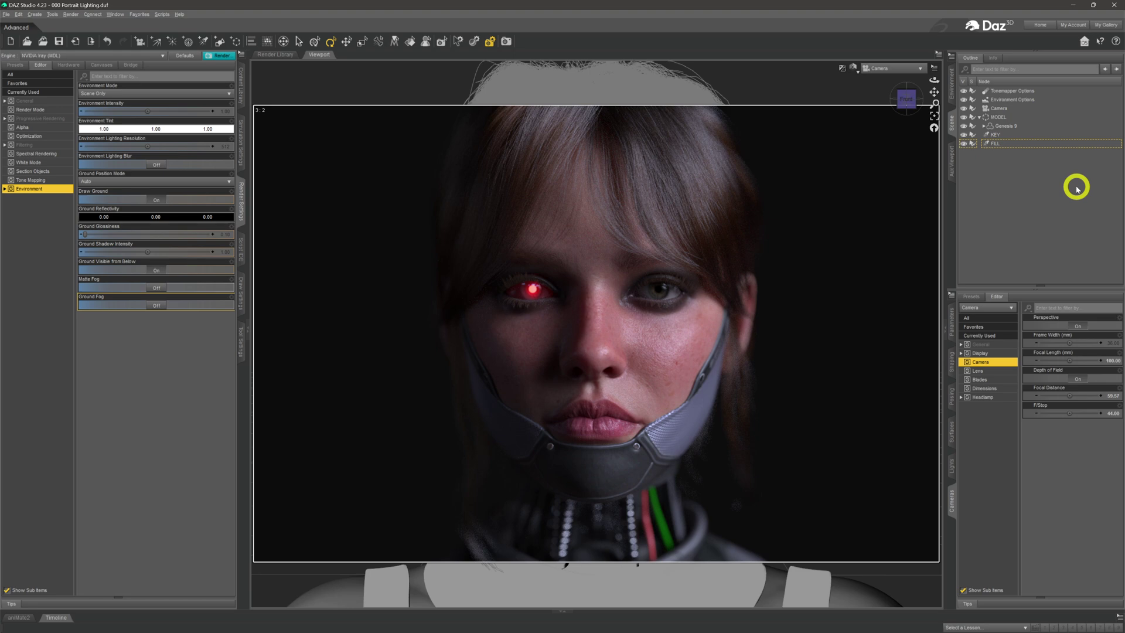
click(999, 109)
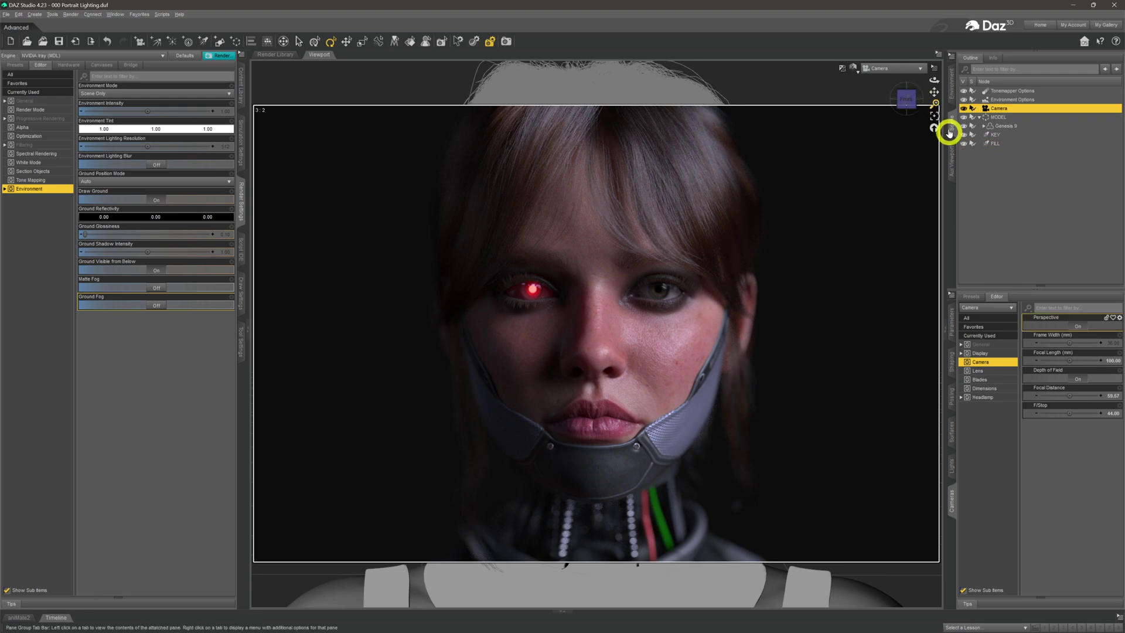
click(887, 64)
click(843, 151)
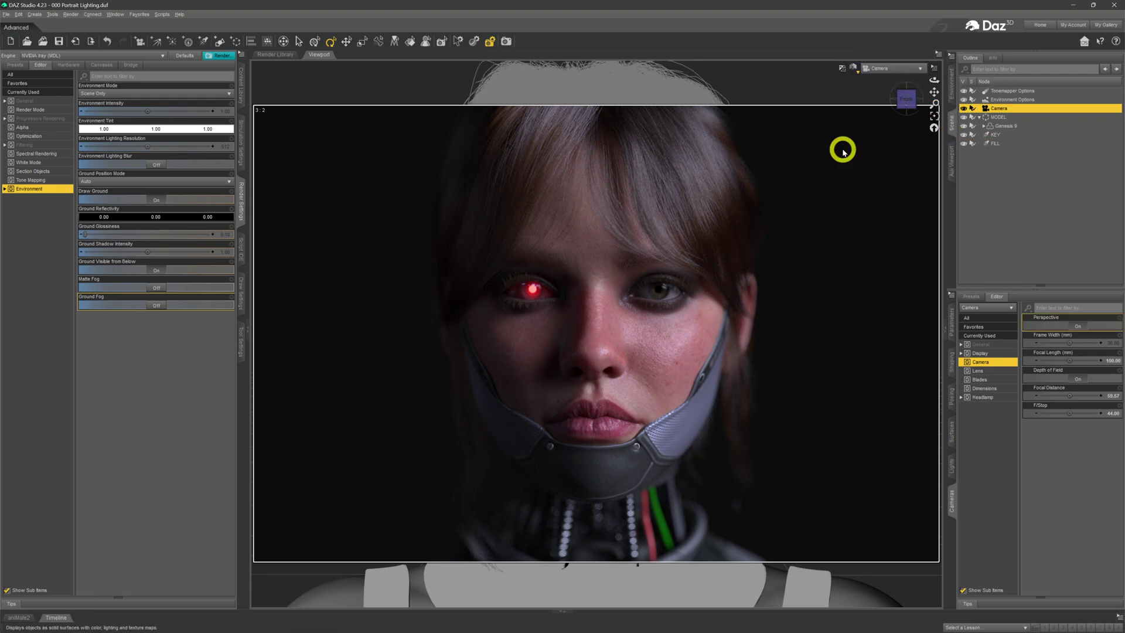
click(884, 68)
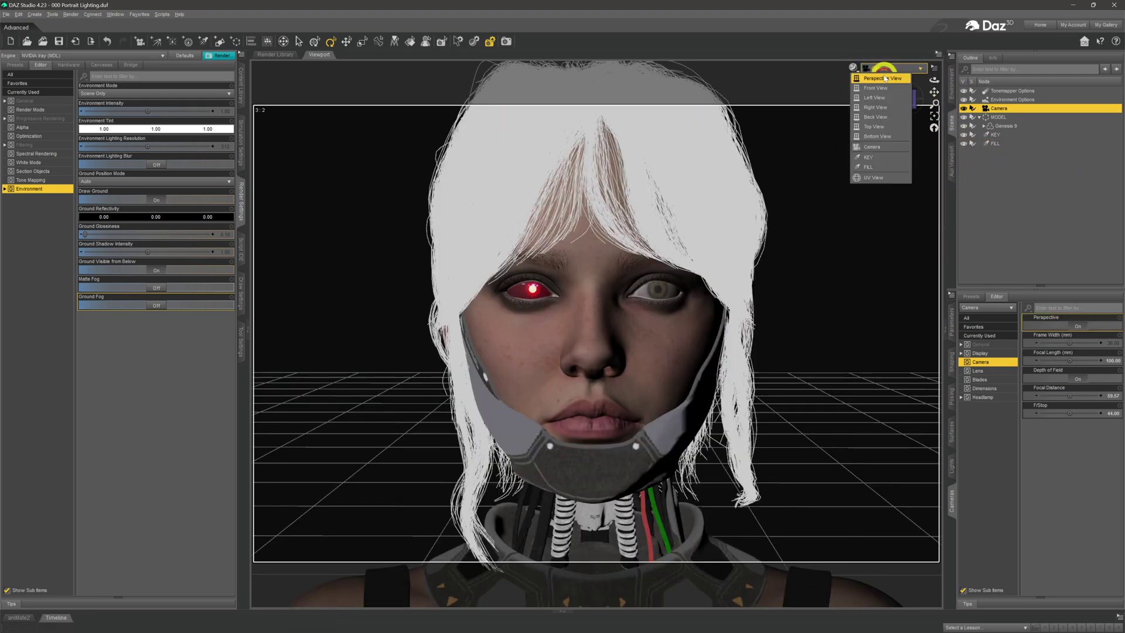
click(885, 78)
drag(934, 77, 934, 95)
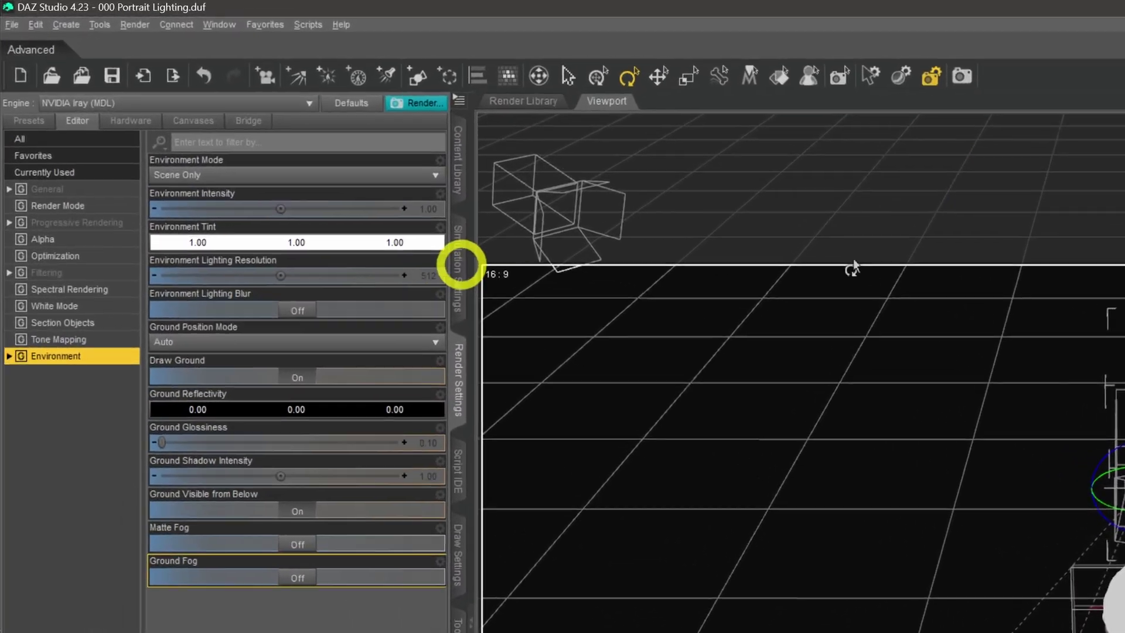
Create a third spotlight placed at the current perspective viewpoint
click(74, 25)
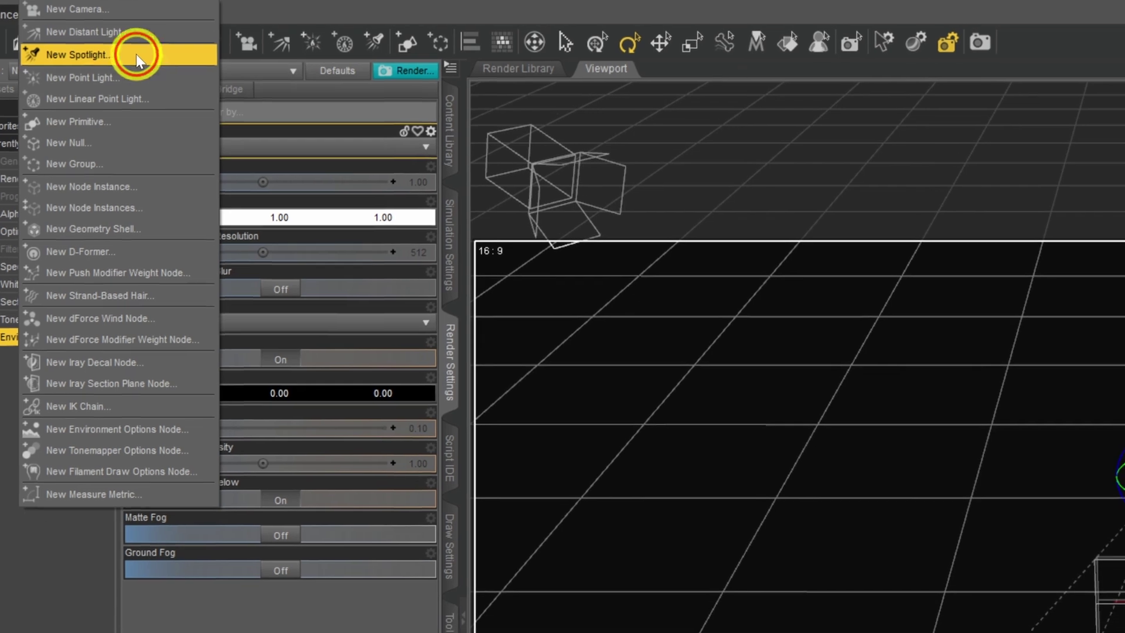
click(141, 93)
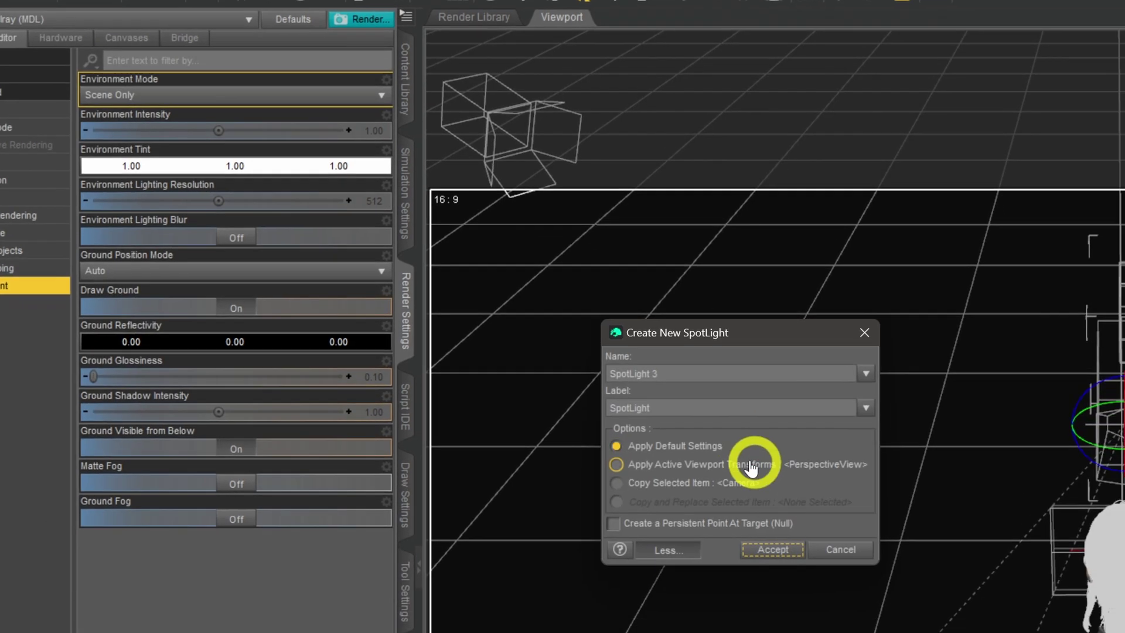
click(751, 465)
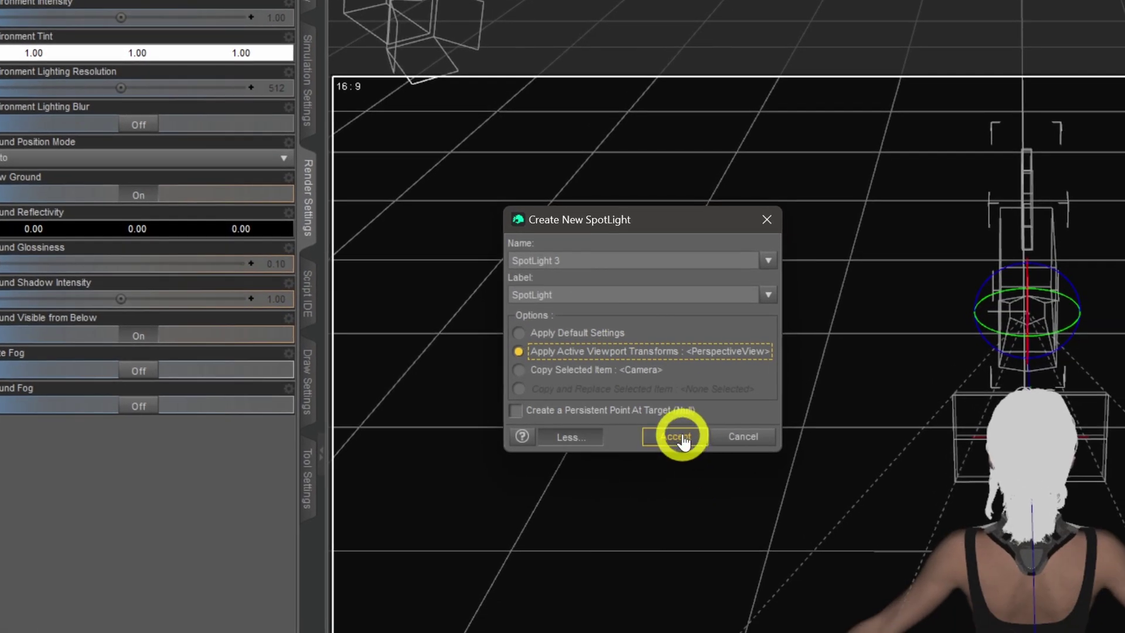
click(679, 439)
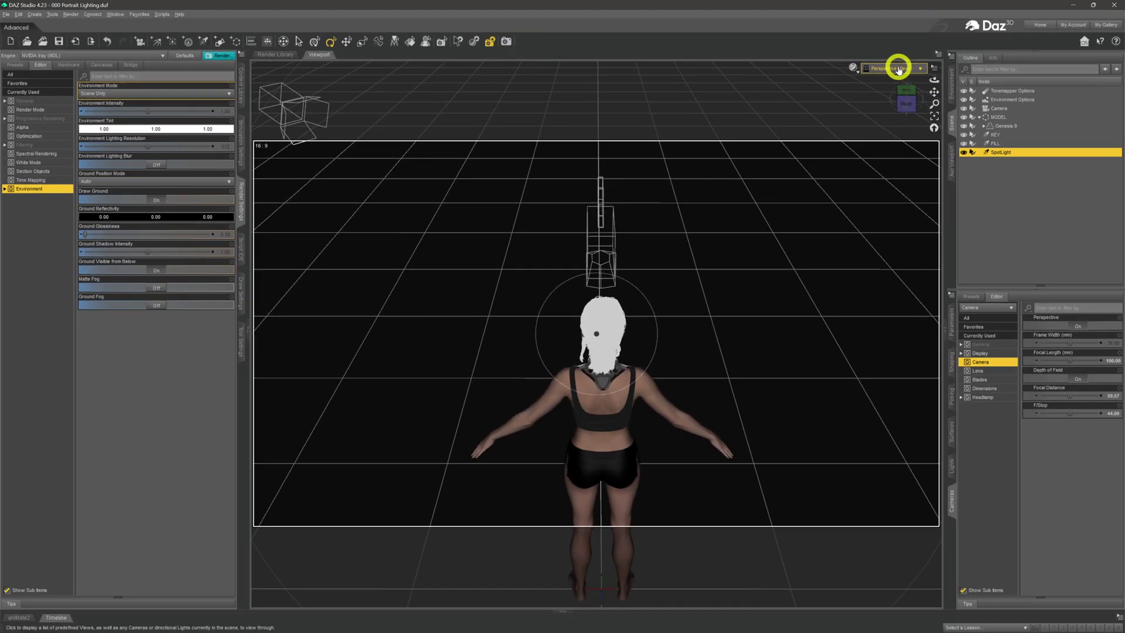
Return to the Camera view with the NVIDIA Iray draw style
click(899, 70)
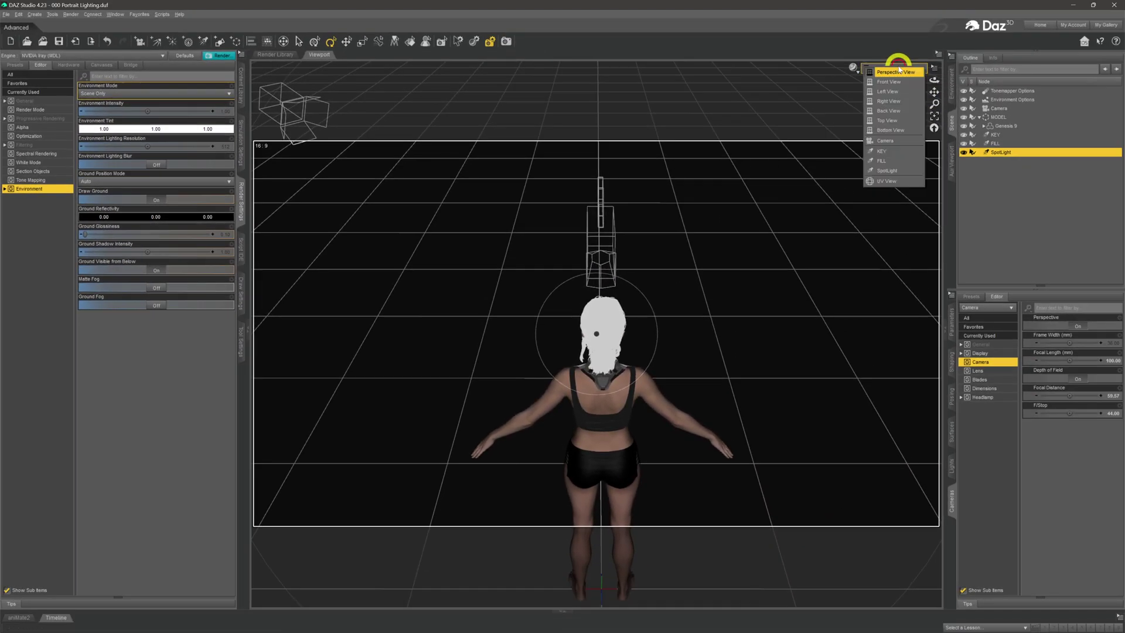
click(883, 151)
click(852, 69)
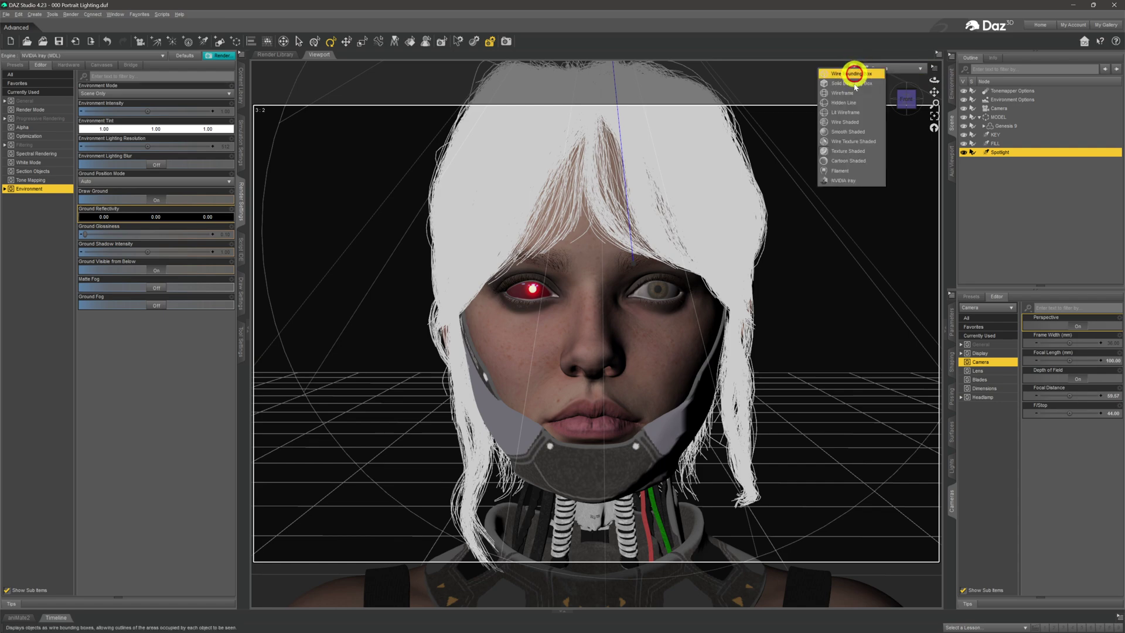
click(846, 177)
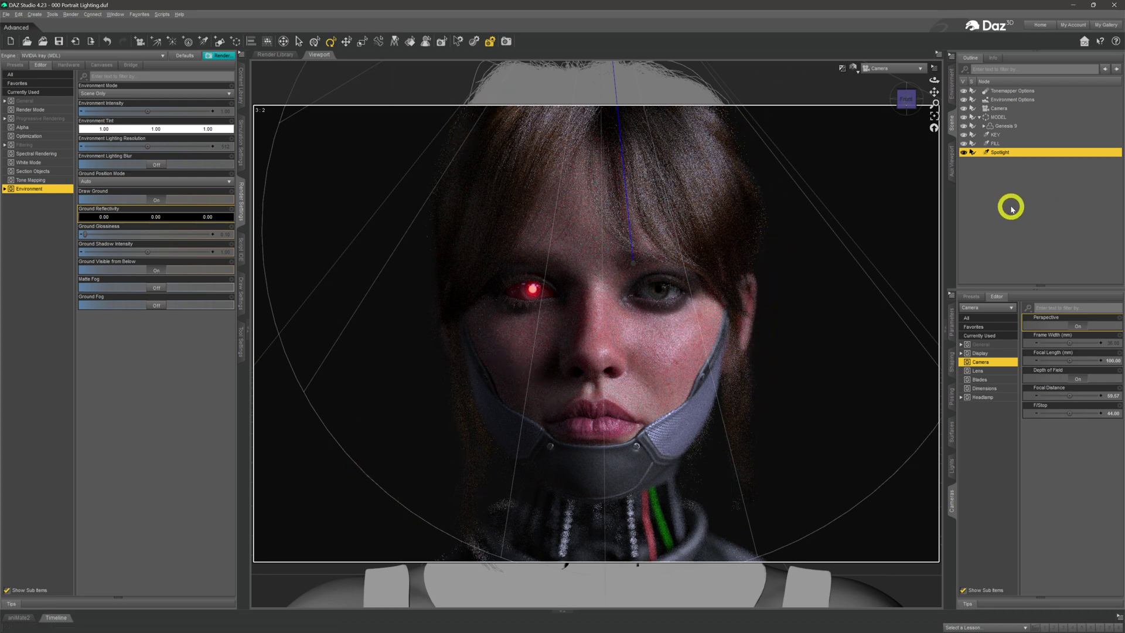
Set the third spotlight's colour to deep red 126, 0, 0
click(952, 465)
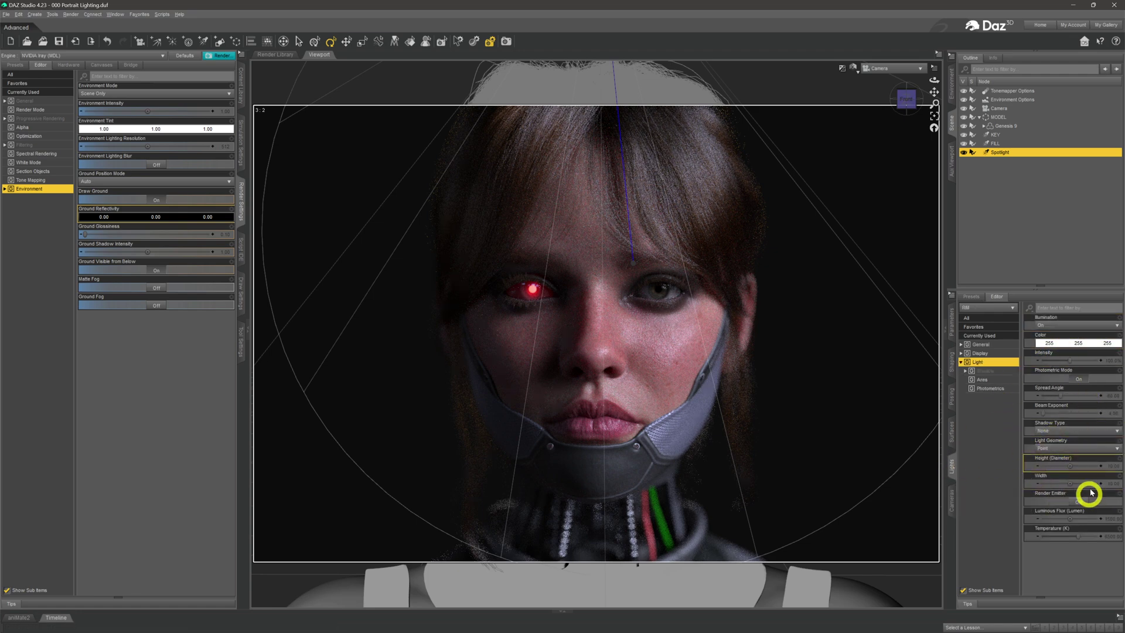
click(1067, 346)
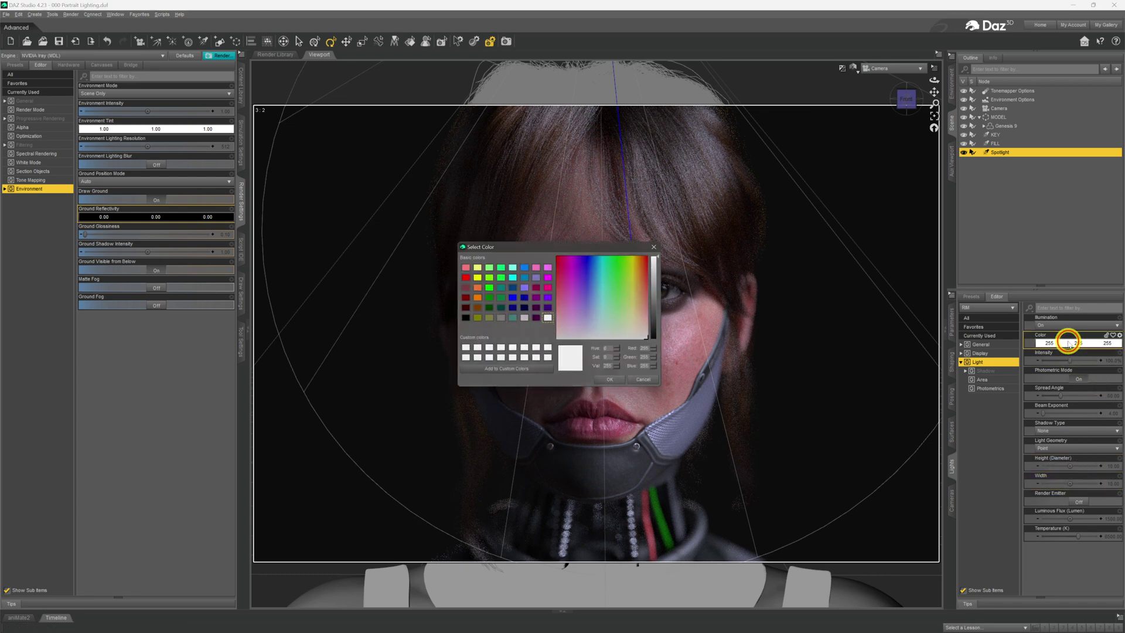
click(466, 300)
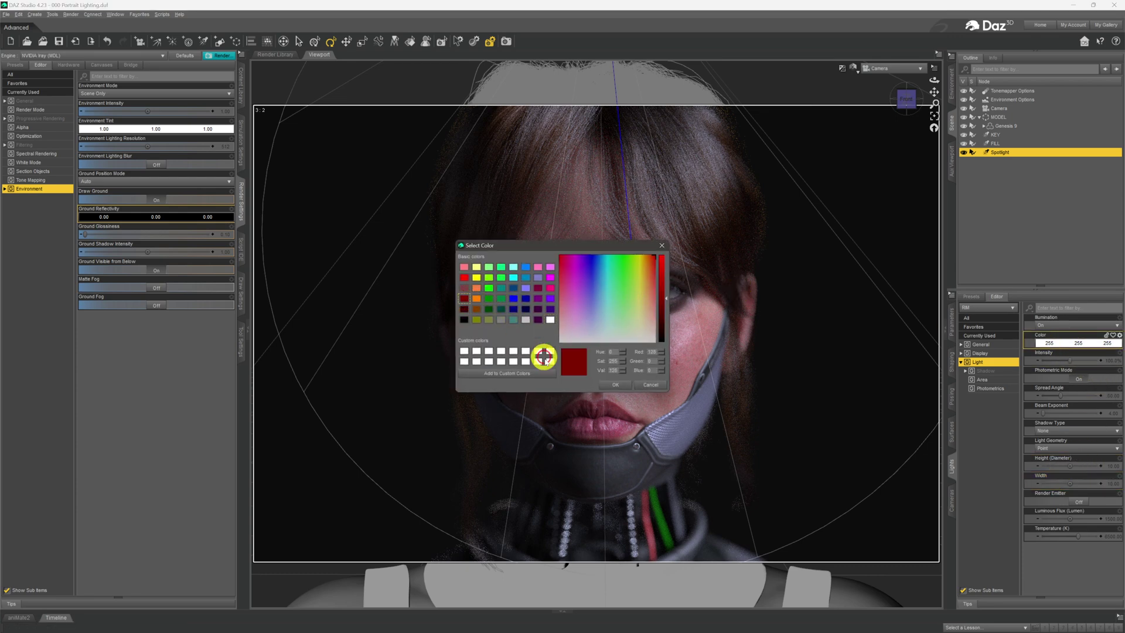
click(607, 385)
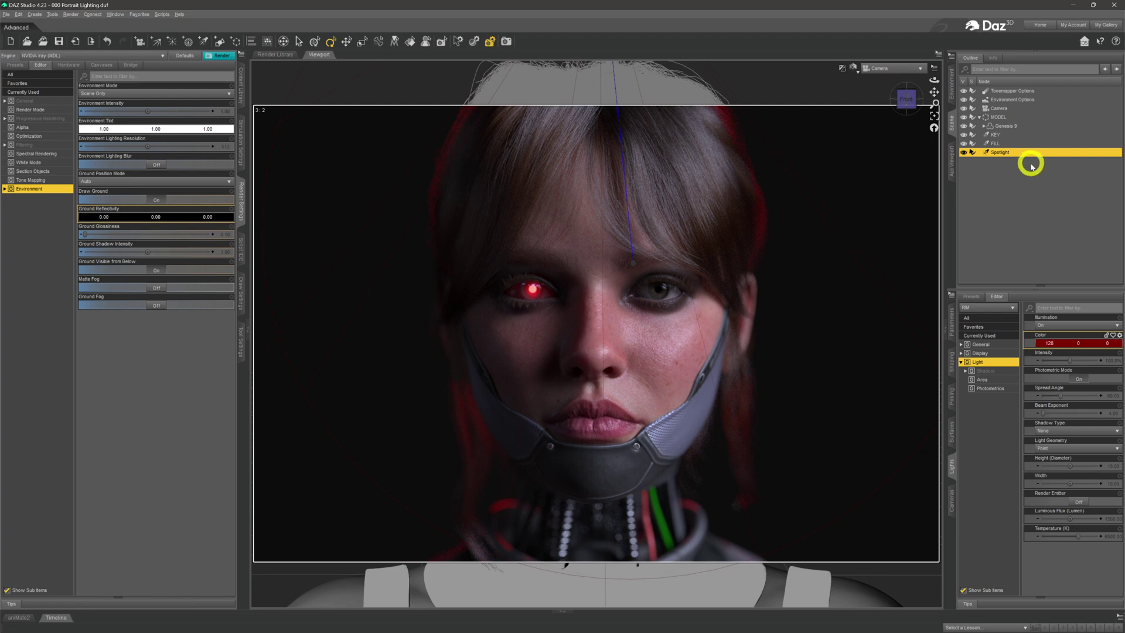
Rename the third spotlight from Spotlight to RIM in the Scene pane
double_click(997, 151)
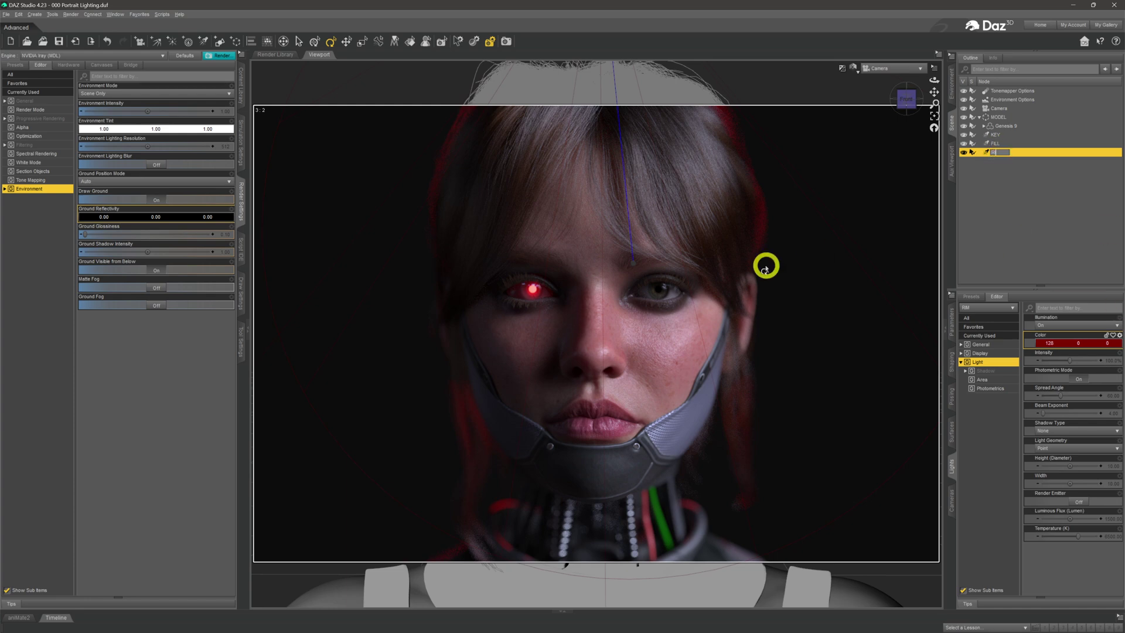
text(RIM)
key(Return)
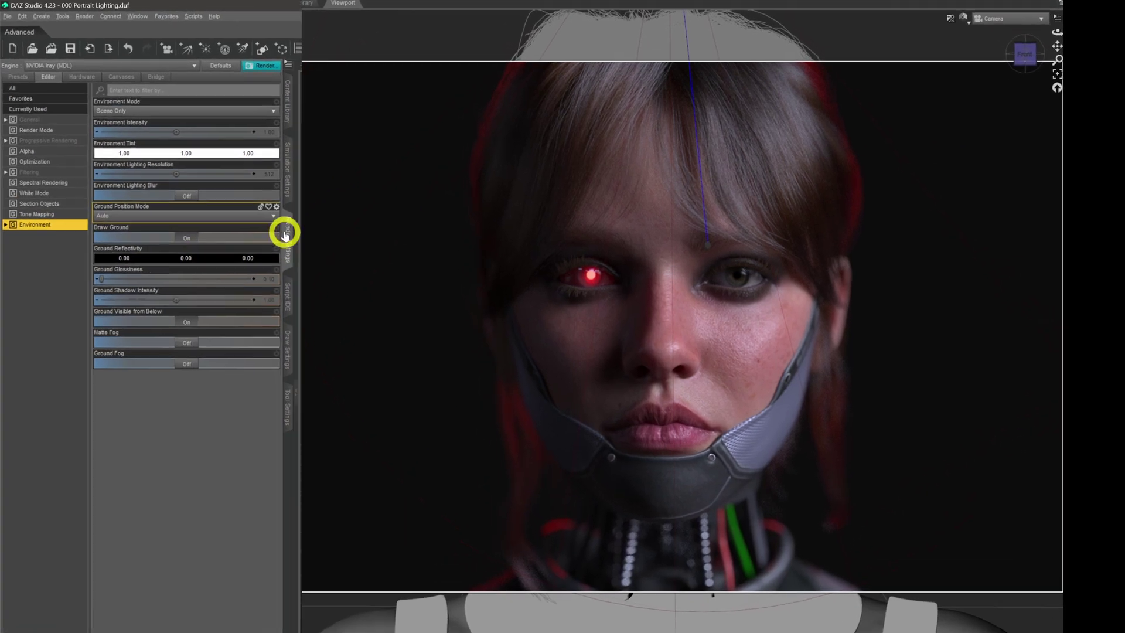
Expand the Tone Mapping group, showing Exposure 13.00, Crush Blacks 0.00 and Gamma 2.20
click(35, 214)
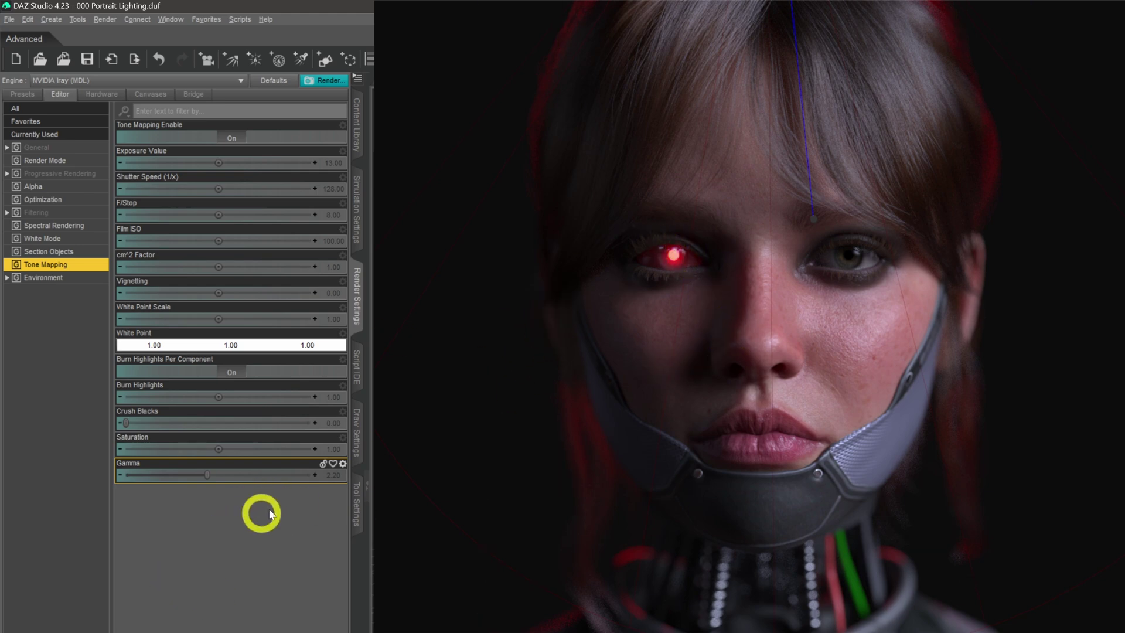
Test Crush Blacks at 1, then settle on 0.15 for slightly deeper shadows
click(332, 426)
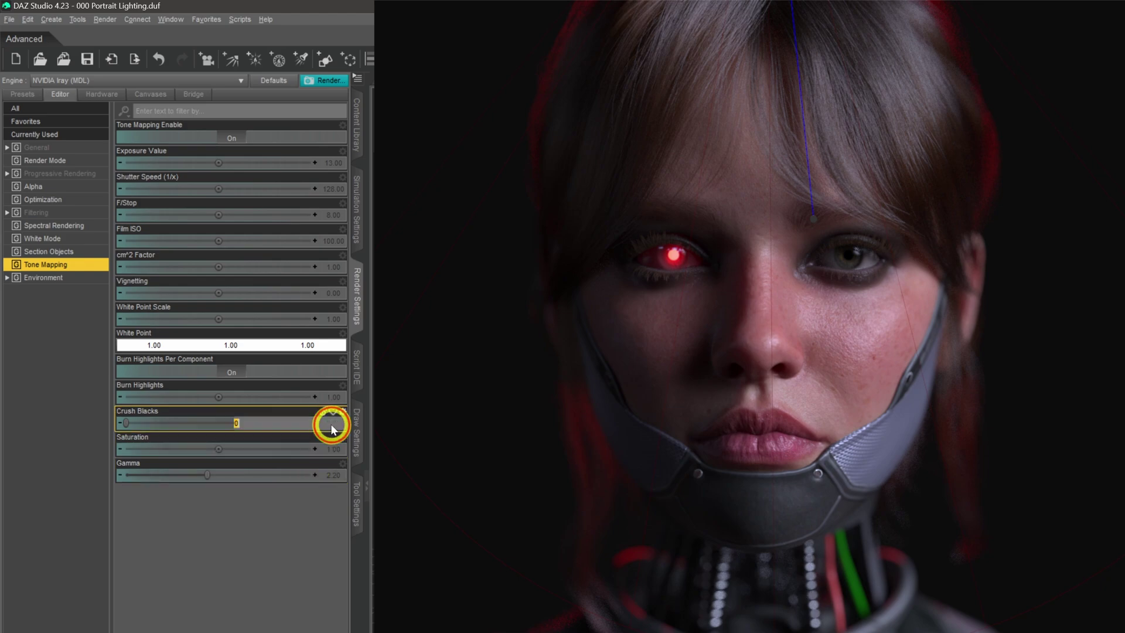
text(1)
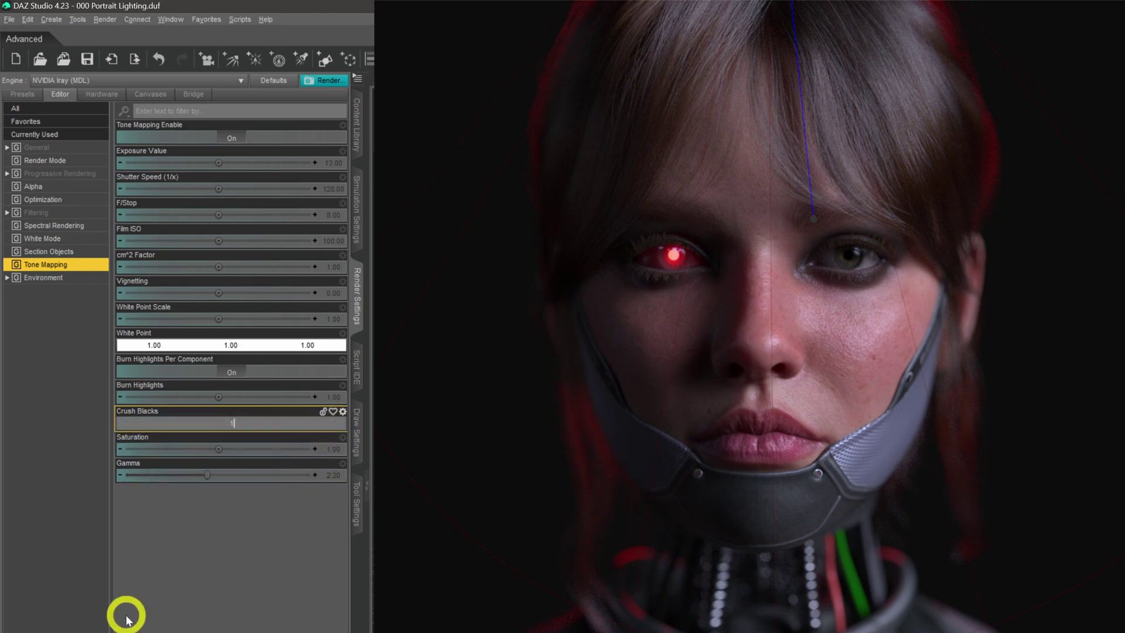
key(Return)
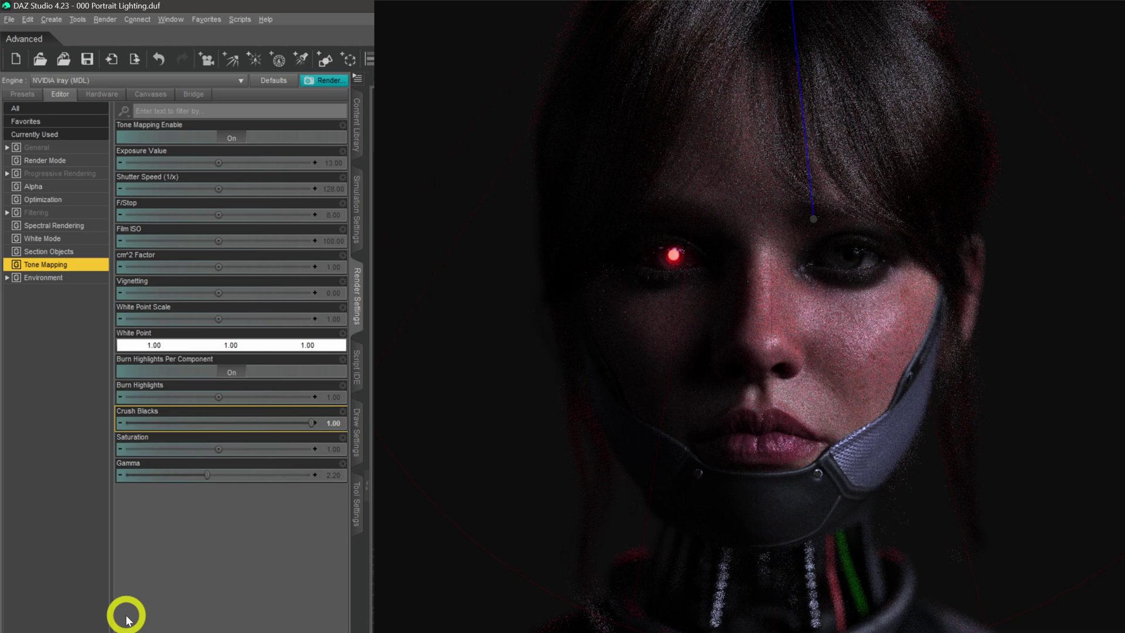
click(677, 382)
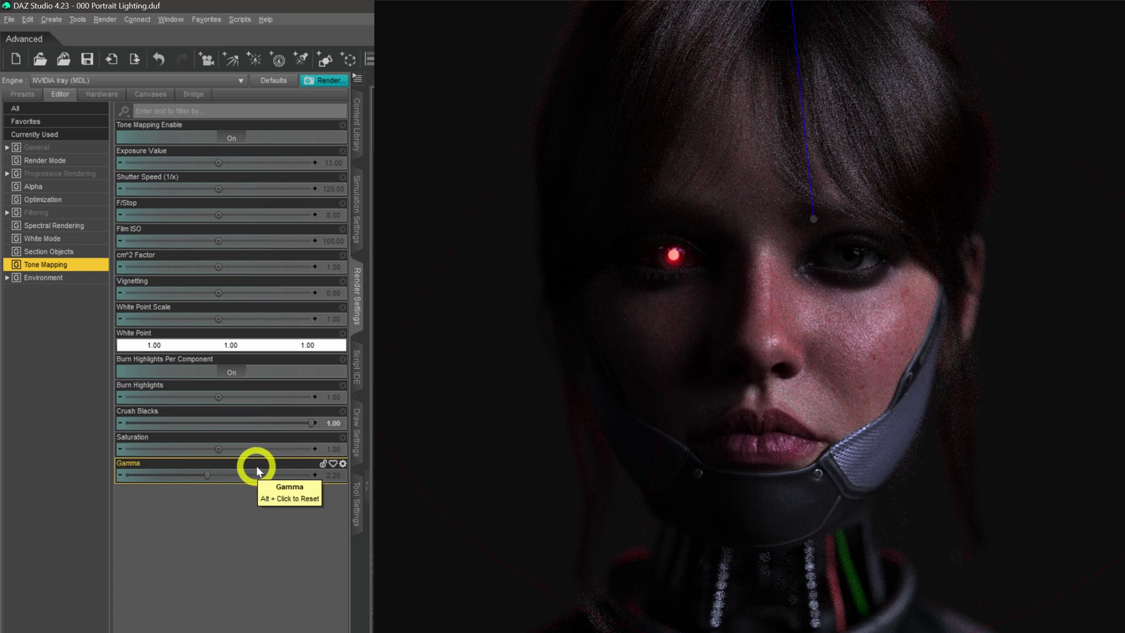
click(335, 424)
text(.15)
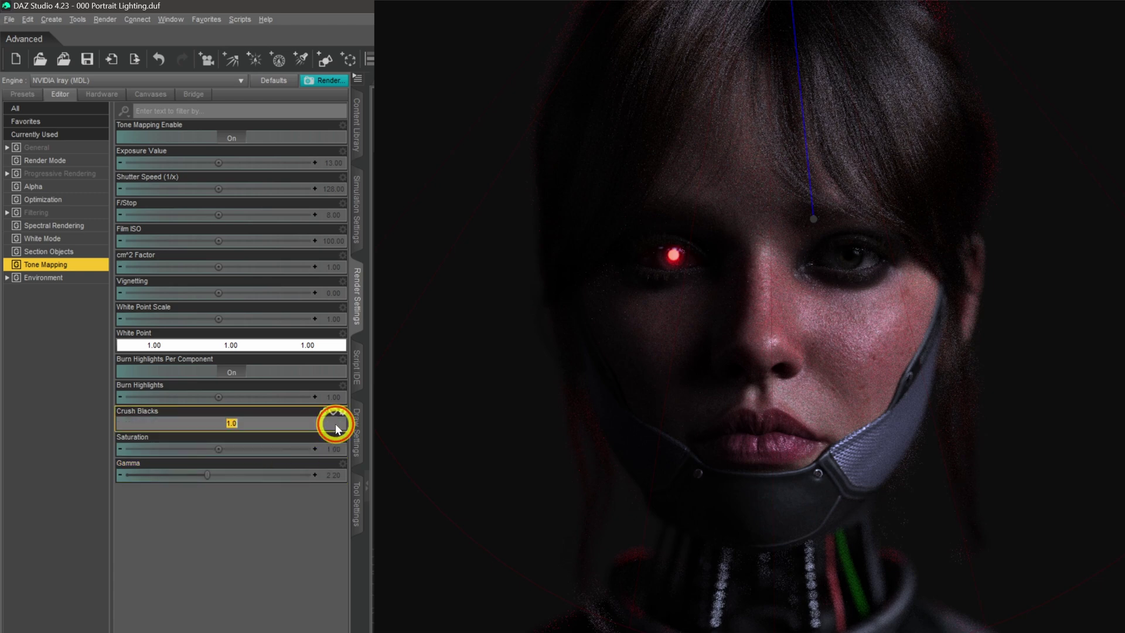
key(Return)
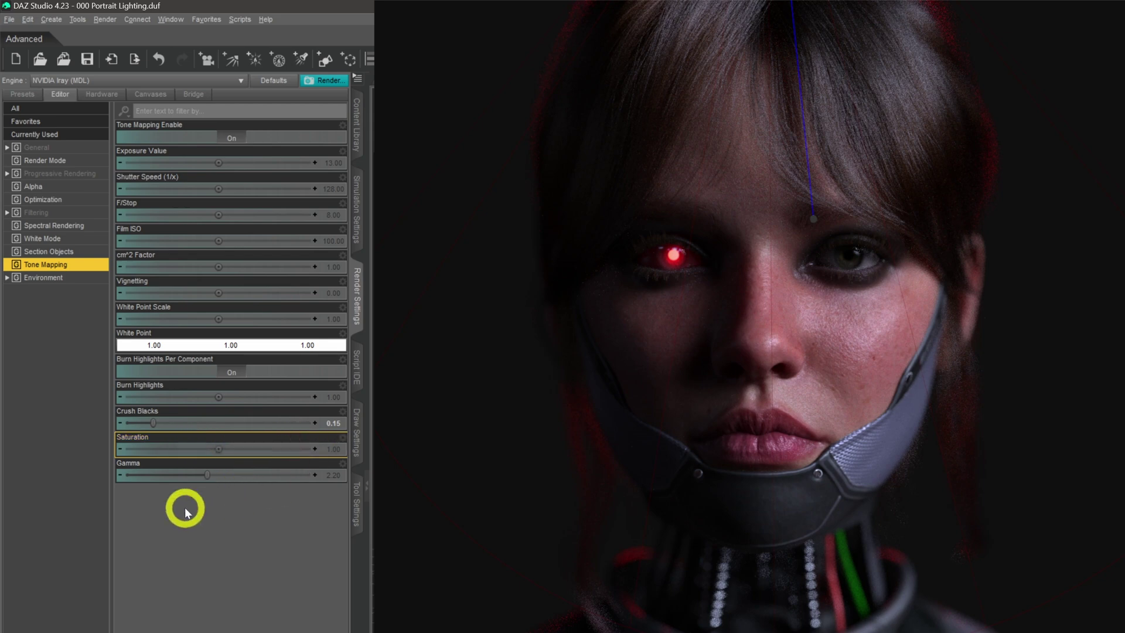
Try Tone Mapping Saturation at 5, then 0 for greyscale, and finally enter 0.75
click(333, 448)
text(5)
key(Return)
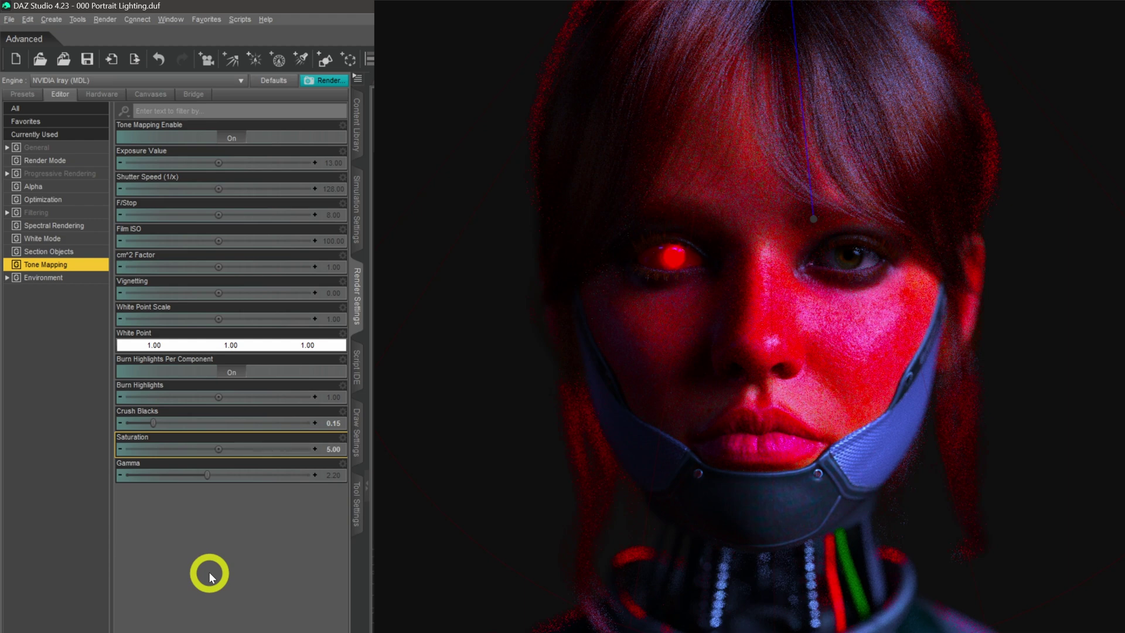
click(328, 449)
text(0)
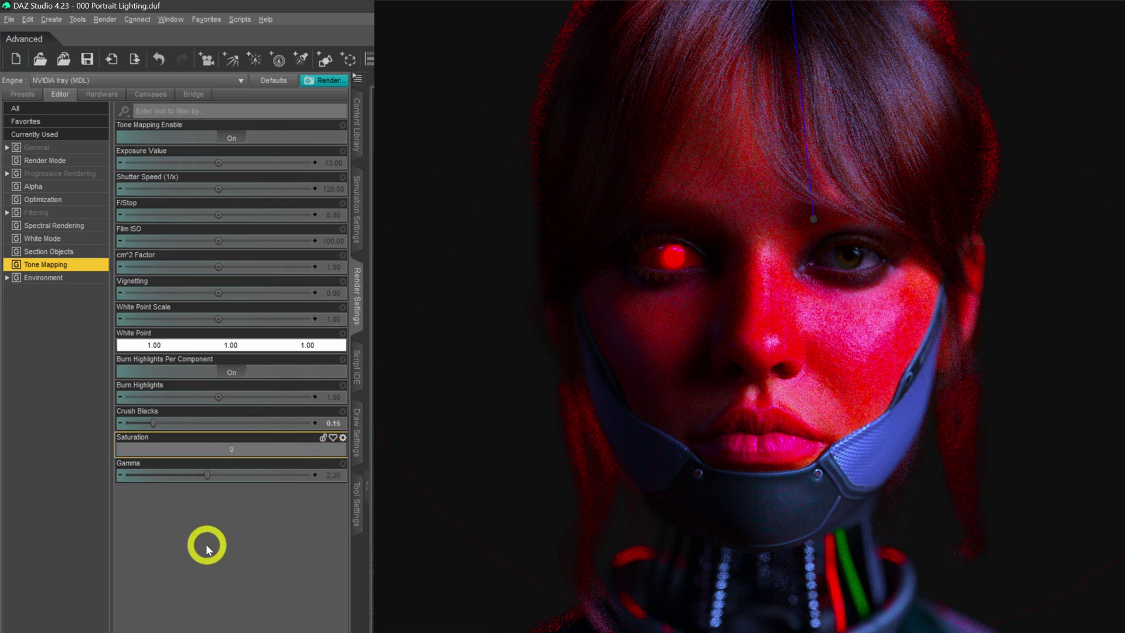
key(Return)
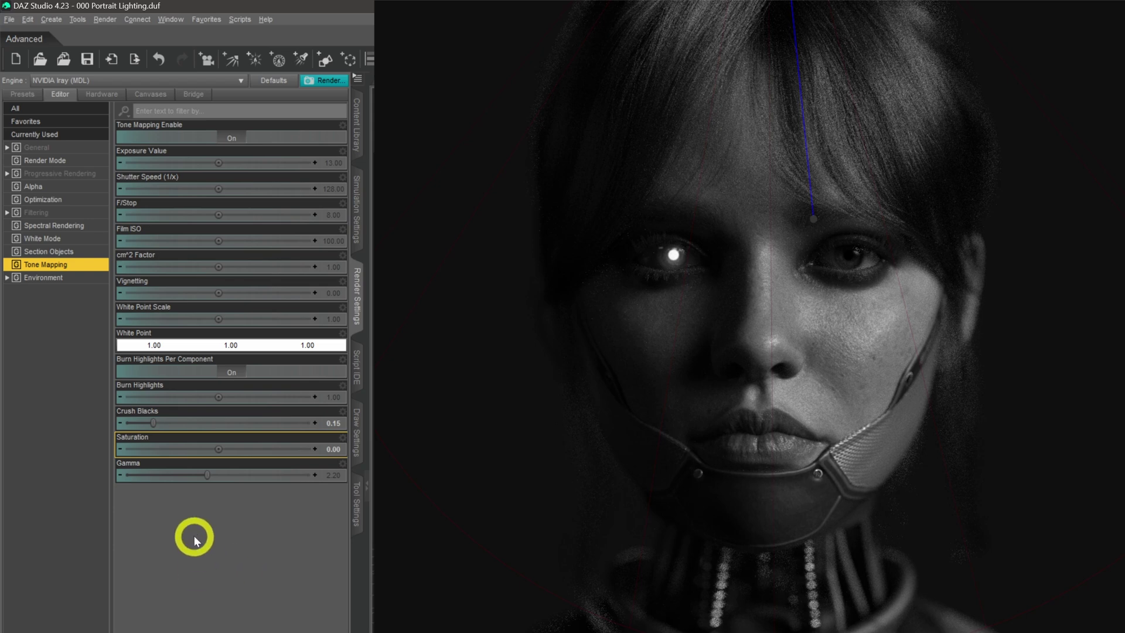
click(335, 448)
text(75)
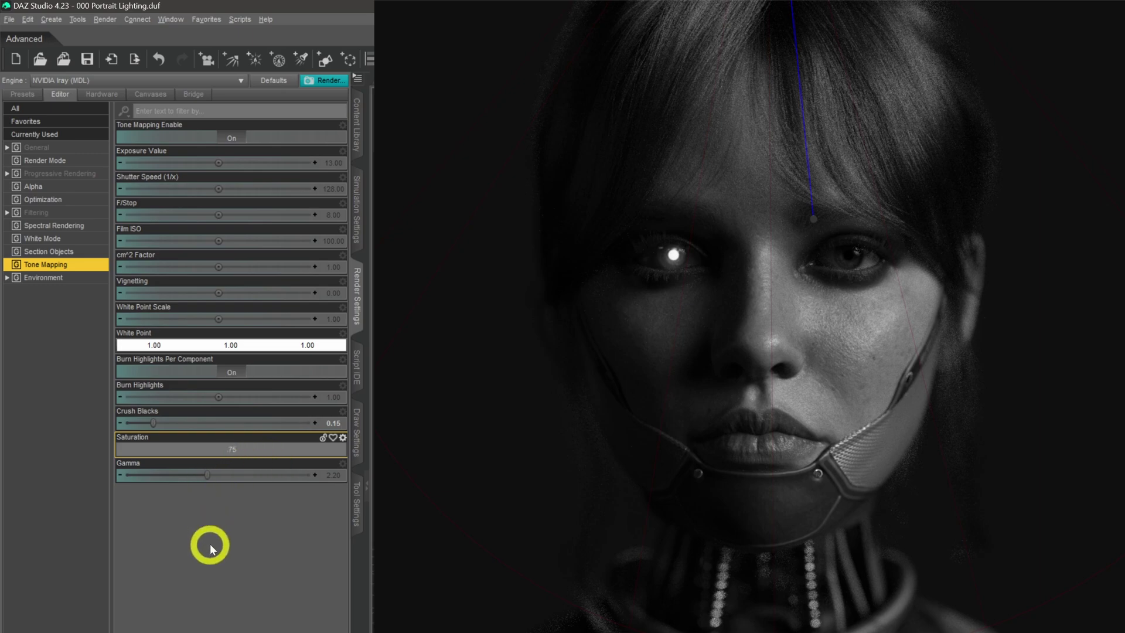
click(210, 458)
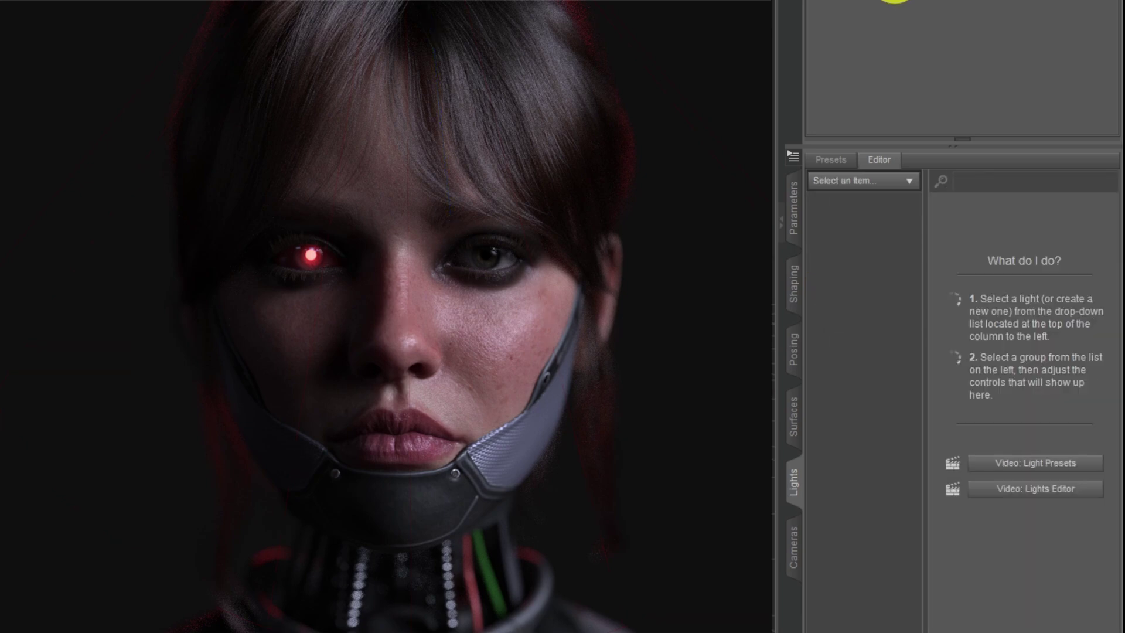
Show the Genesis 9 skin material in the Surfaces editor, filtered by 'spec'
click(800, 429)
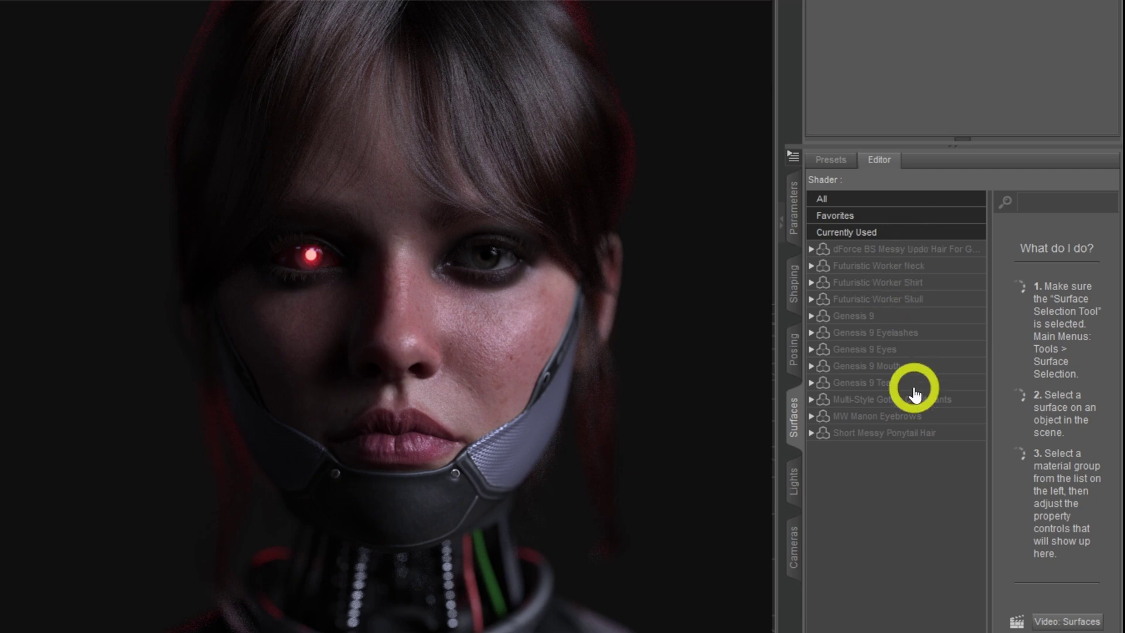
click(896, 316)
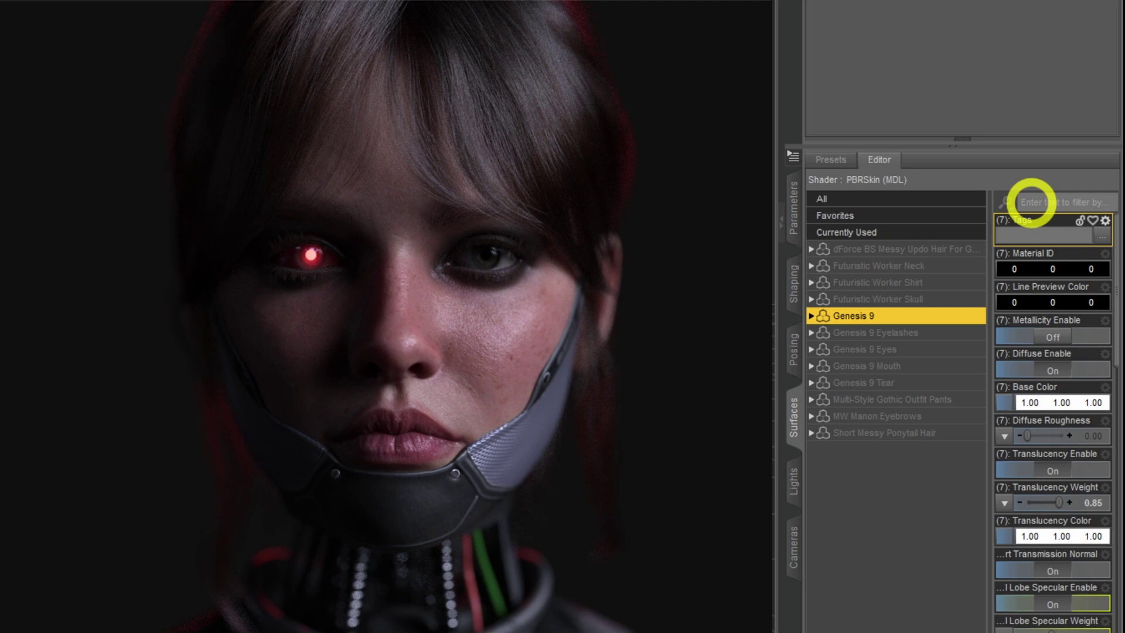
click(1031, 202)
text(sp)
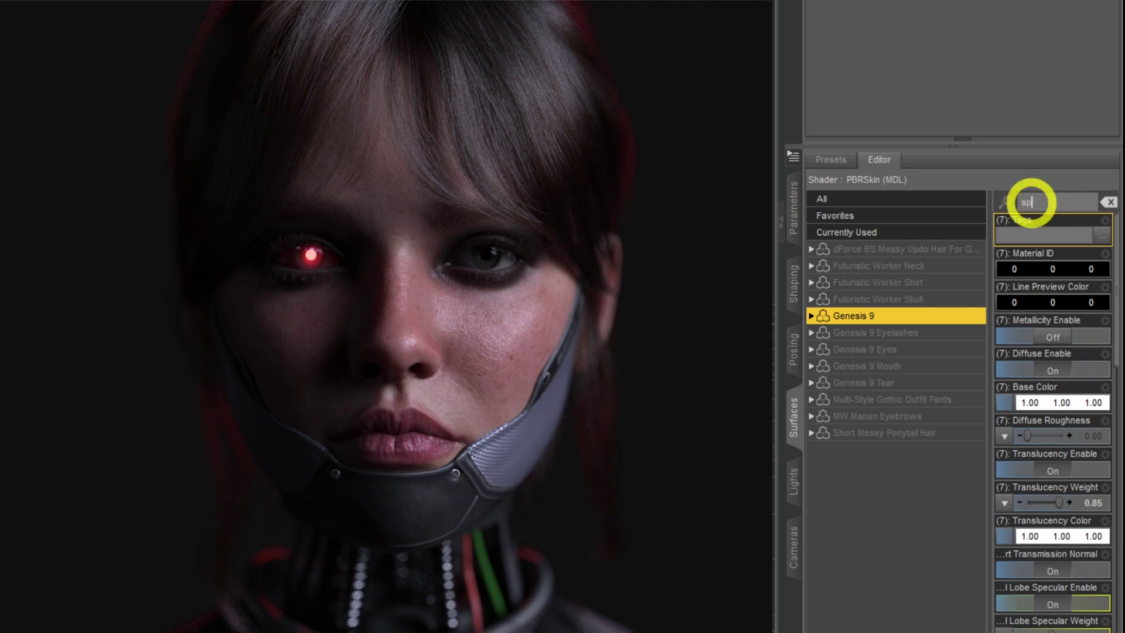
text(ec)
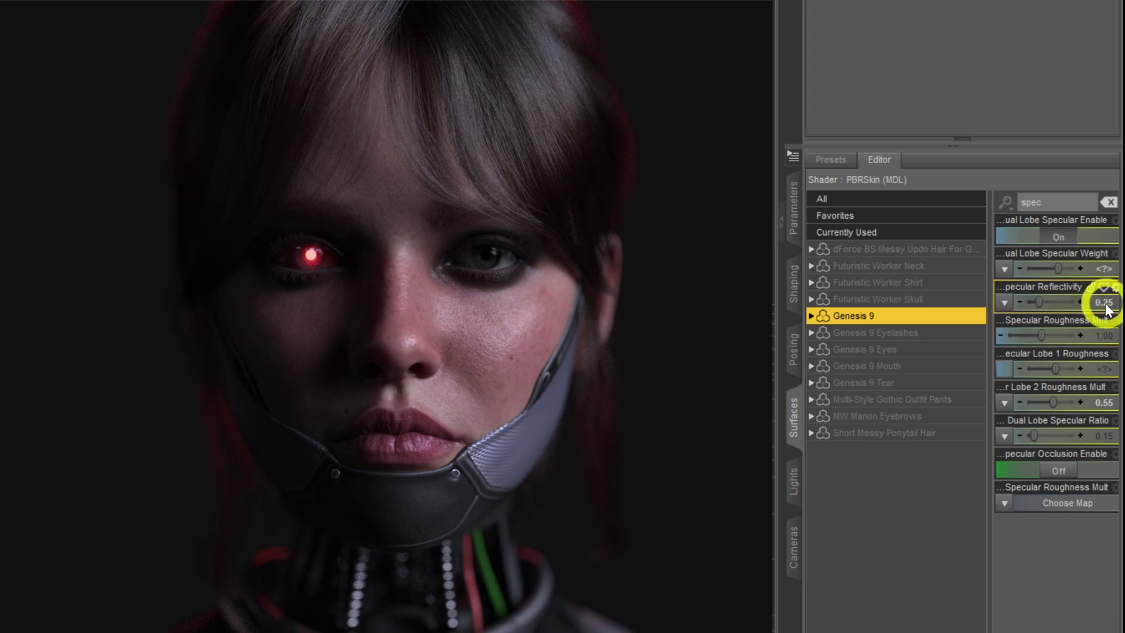
mouse_move(1107, 311)
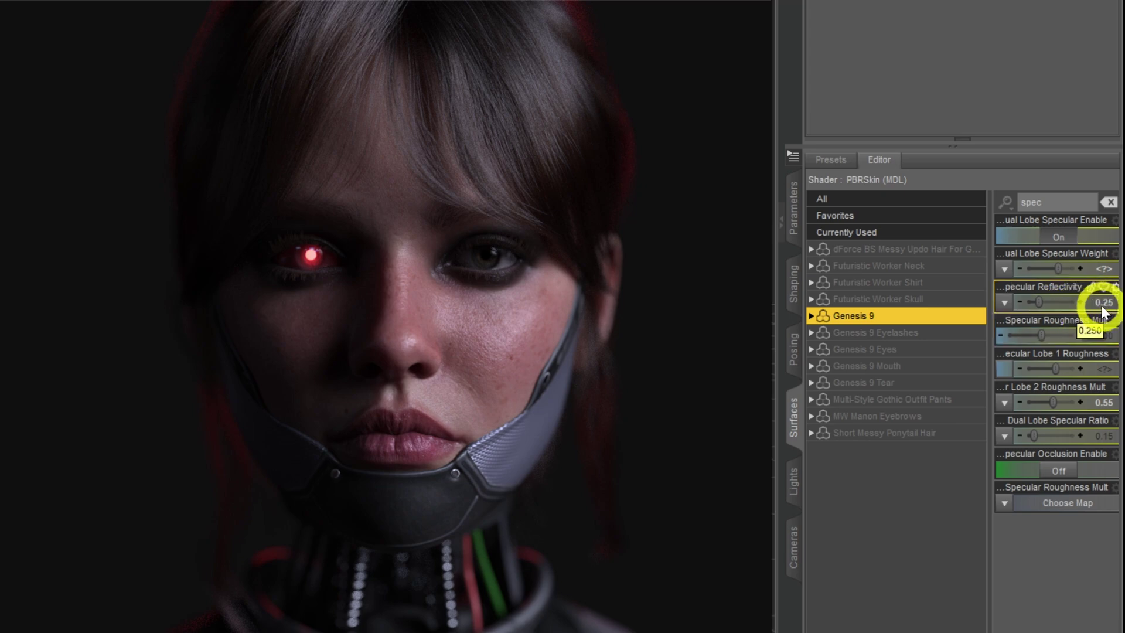
Try Dual Lobe Specular Reflectivity at 1 and 0.5, then settle on 0.40
click(1103, 302)
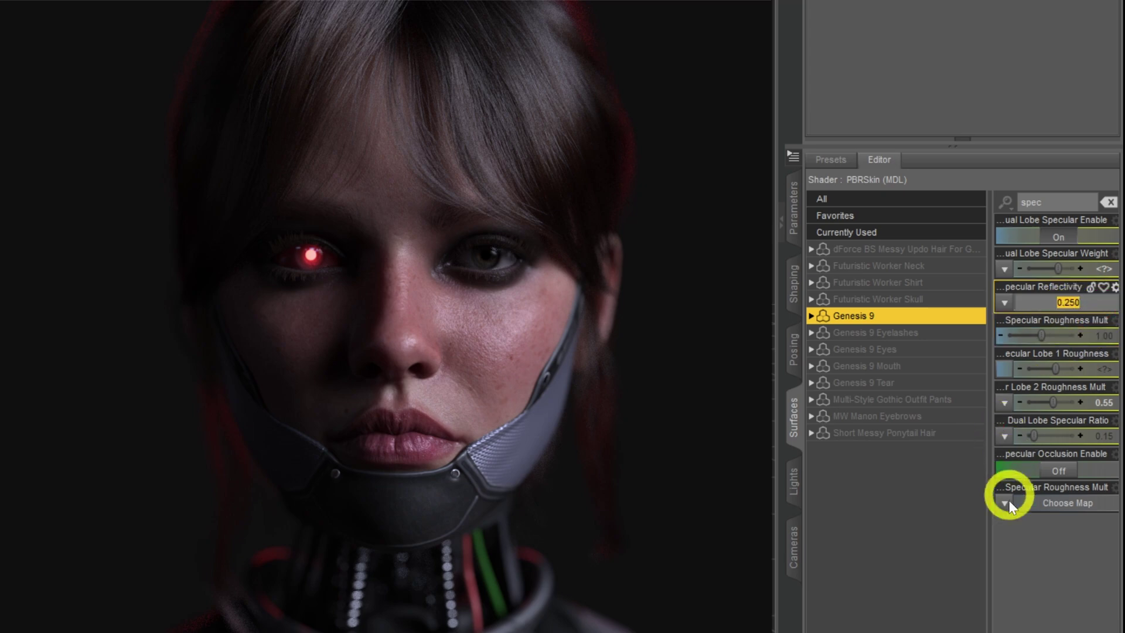
text(1)
key(Return)
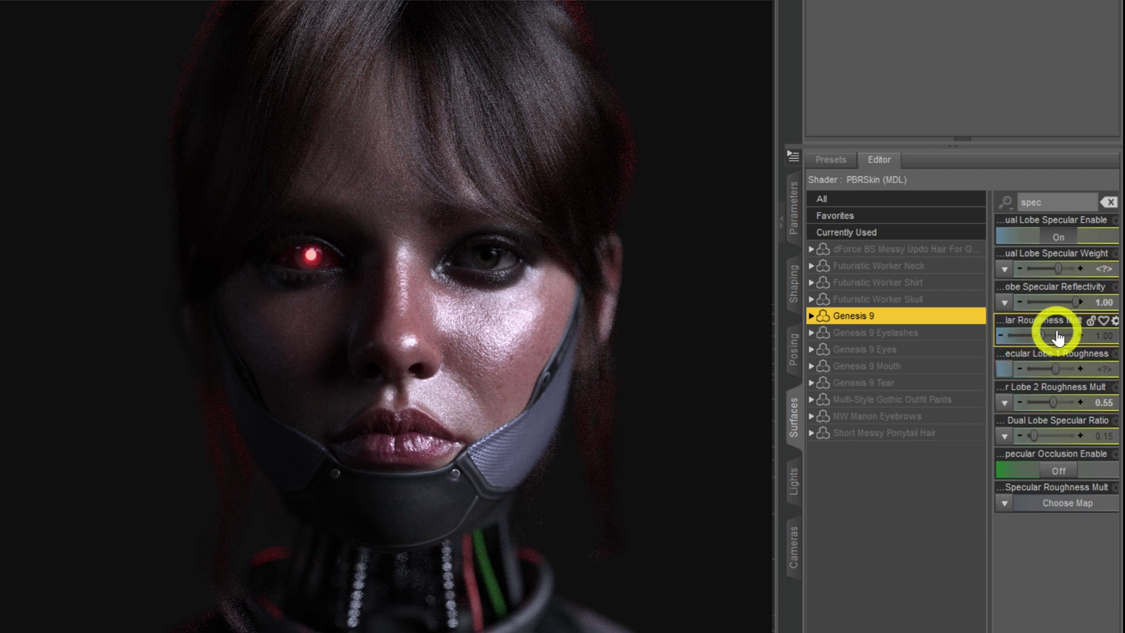
click(1100, 303)
text(0.5)
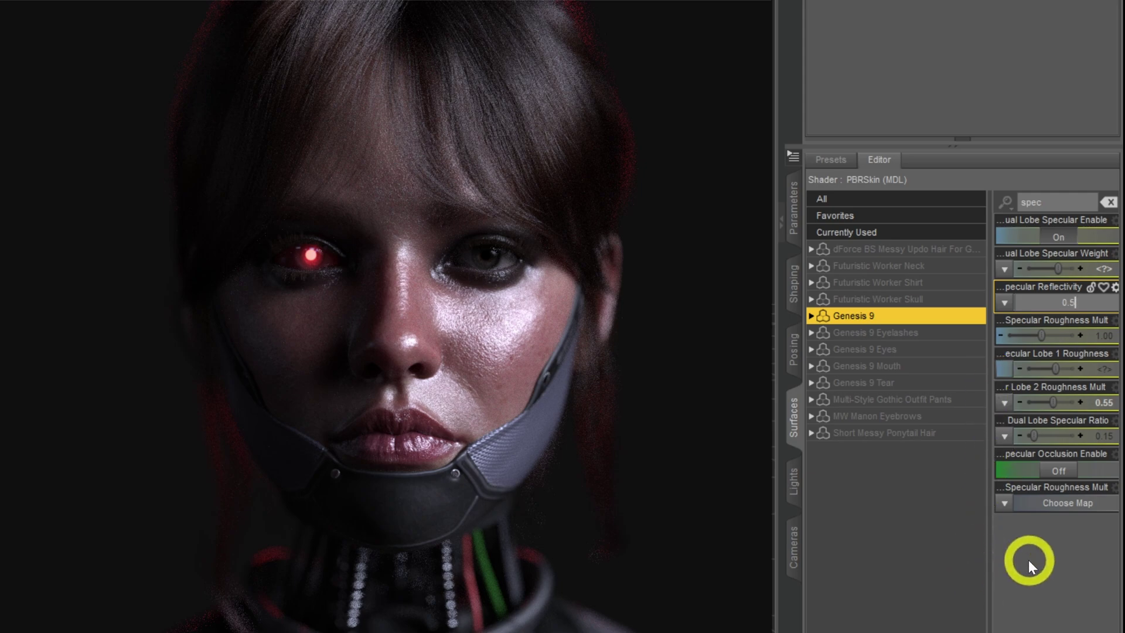
key(Return)
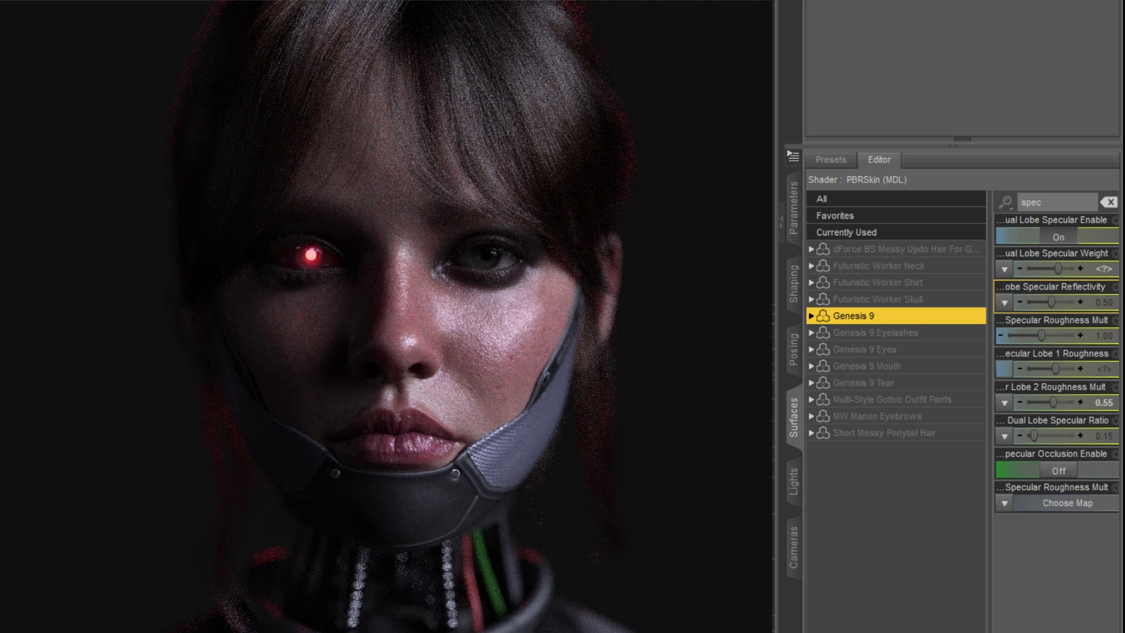
click(1105, 278)
click(1100, 302)
text(0.)
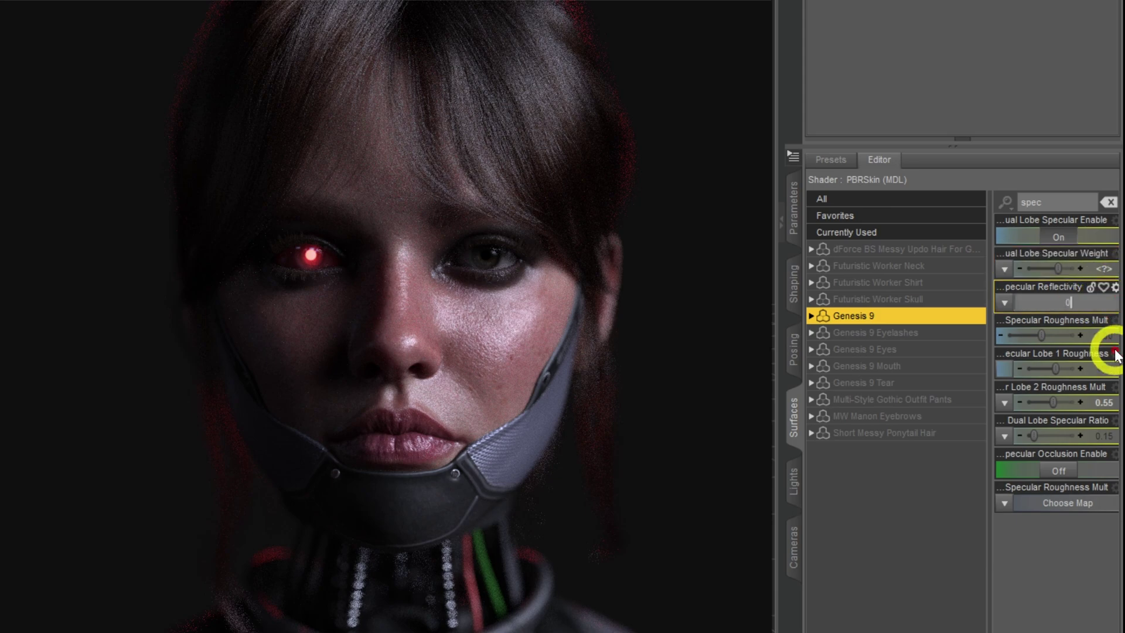
text(4)
key(Return)
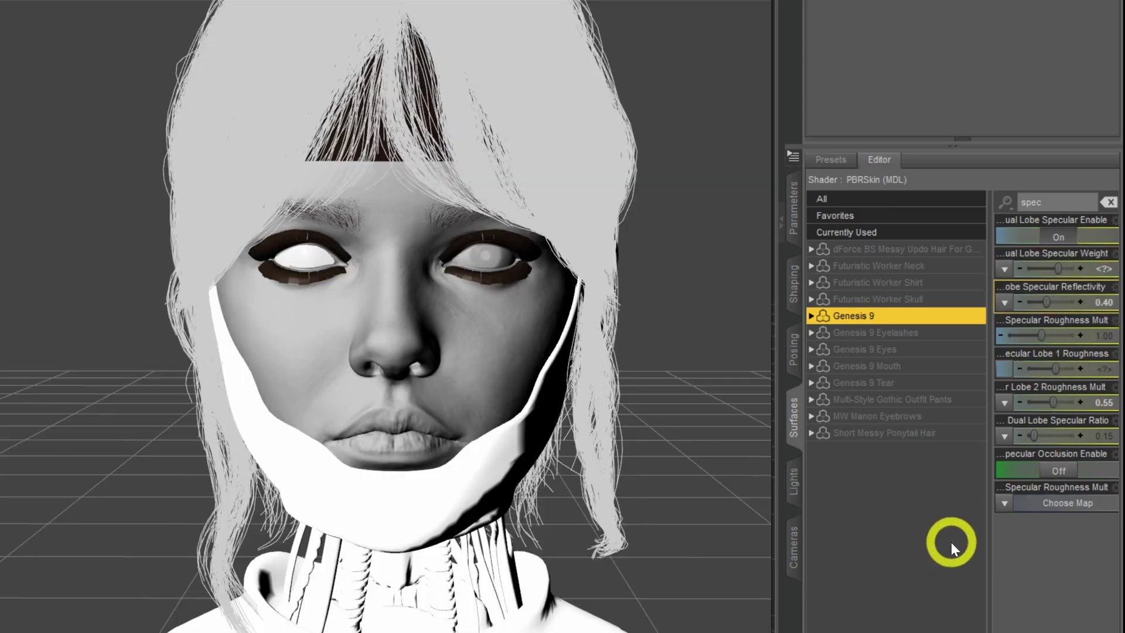